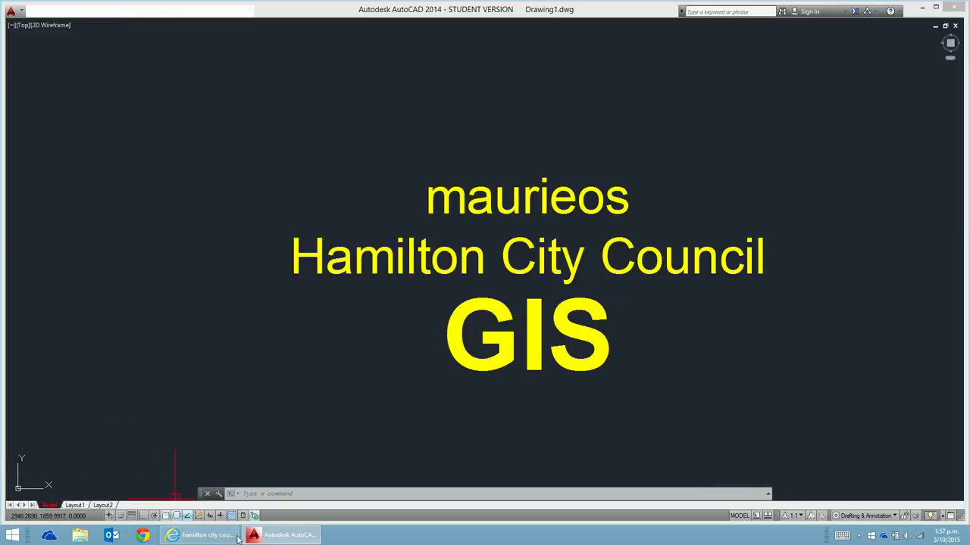
- Switch from AutoCAD to the Internet Explorer Google results for 'hamilton city council'
left_click(186, 535)
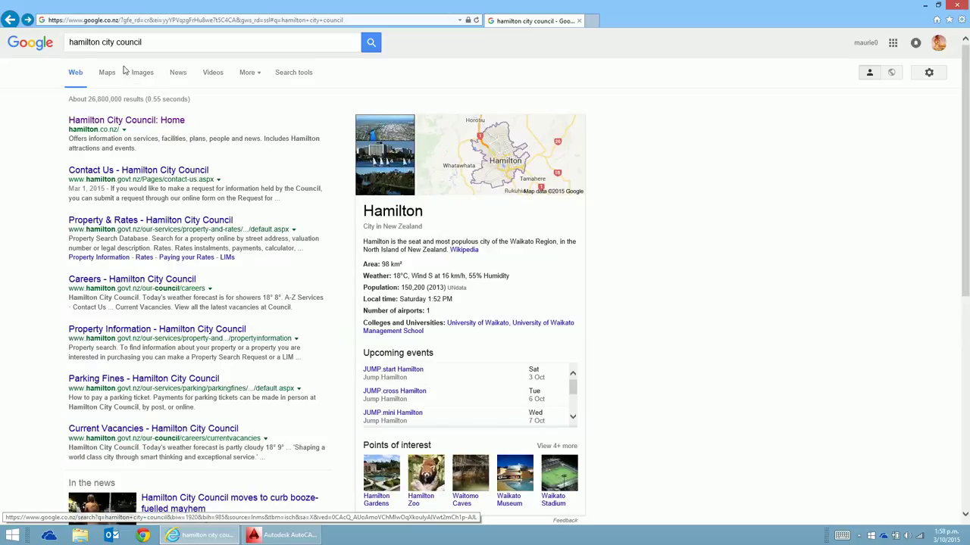
- Open the 'Hamilton City Council: Home' result at hamilton.govt.nz
left_click(99, 123)
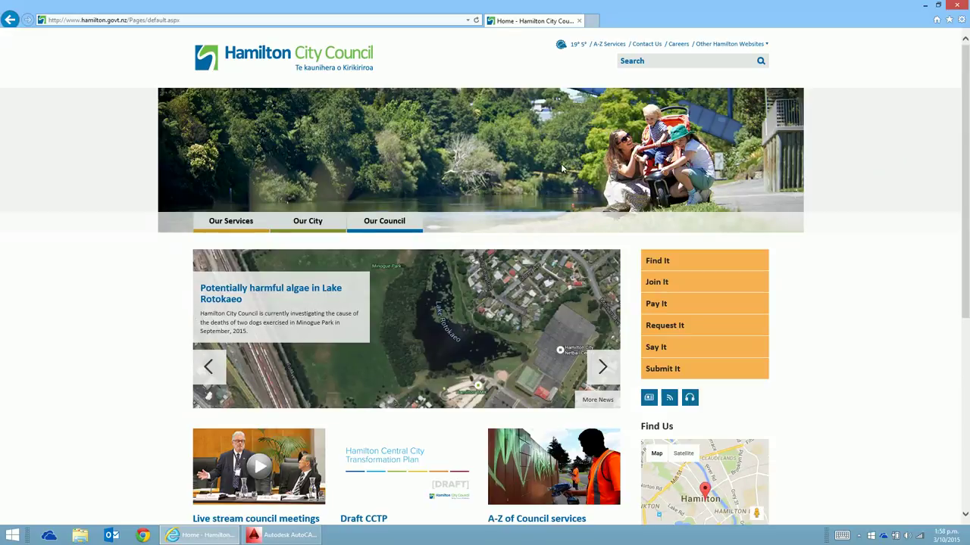
- Go to Find It > City Waters Viewer and launch the 3 Waters map from its thumbnail
left_click(663, 265)
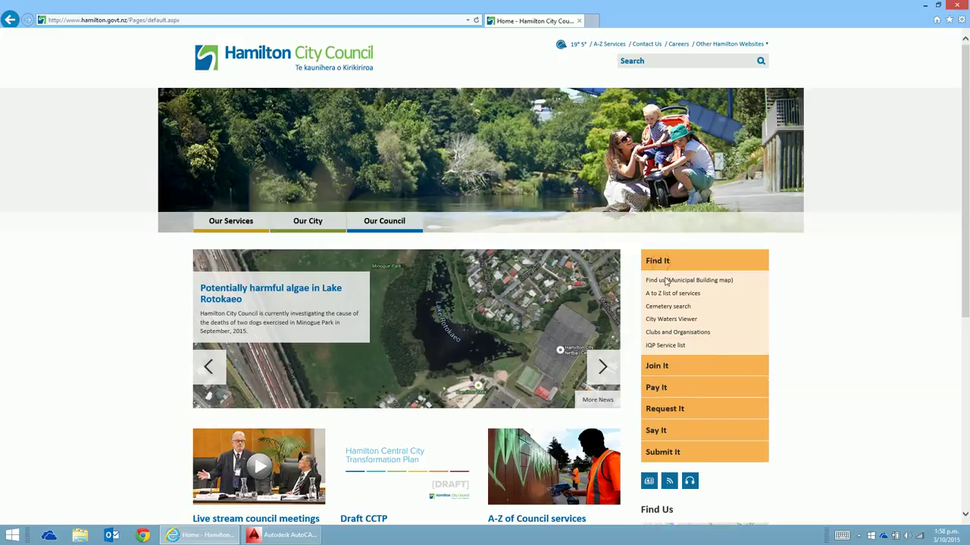
left_click(669, 319)
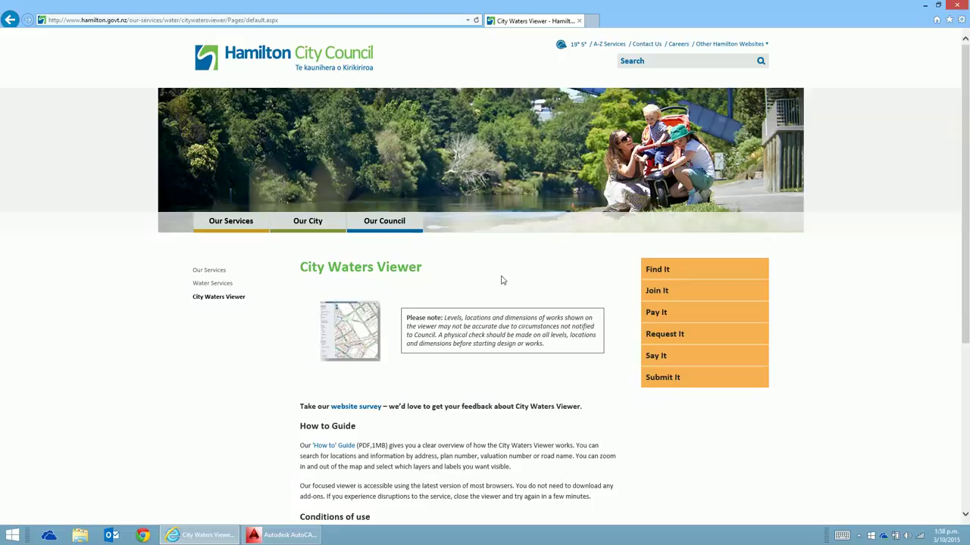
scroll(501, 280, "down", 1)
scroll(500, 280, "down", 2)
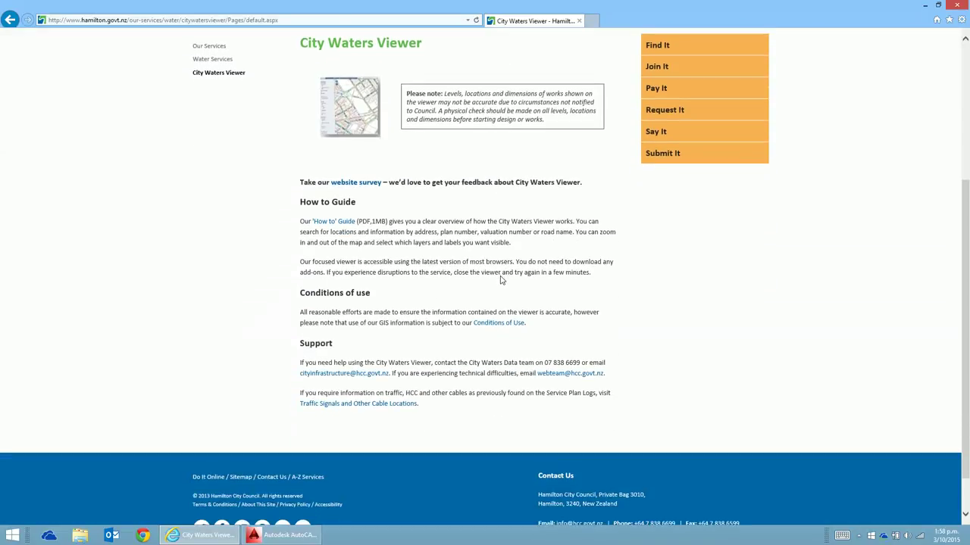
scroll(500, 277, "up", 1)
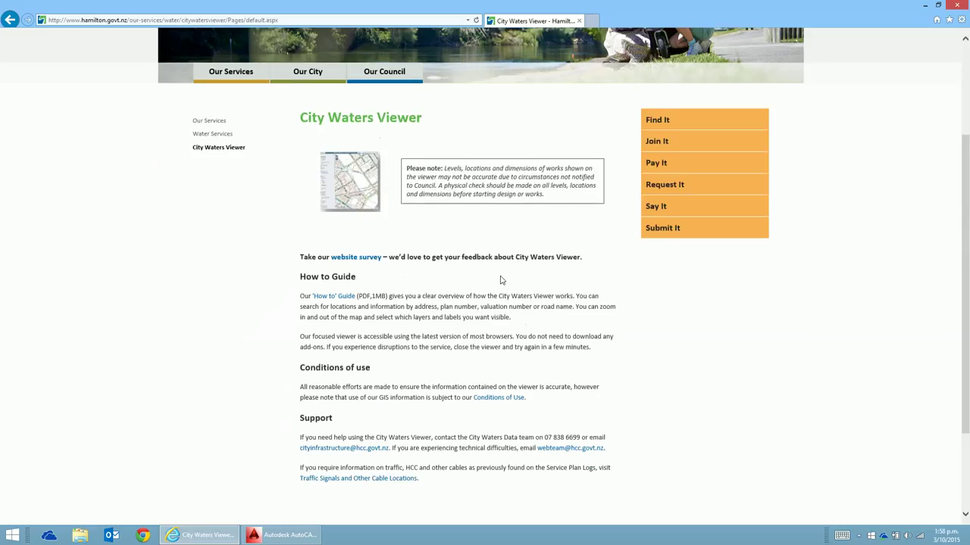
left_click(349, 185)
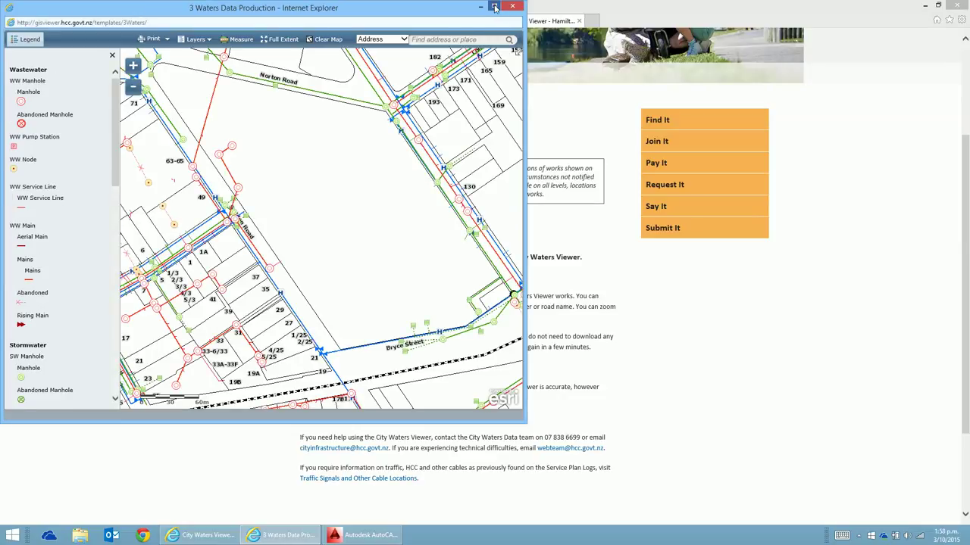
- Maximize the viewer window, browse the Wastewater, Stormwater and Water legend, then choose Print
left_click(494, 7)
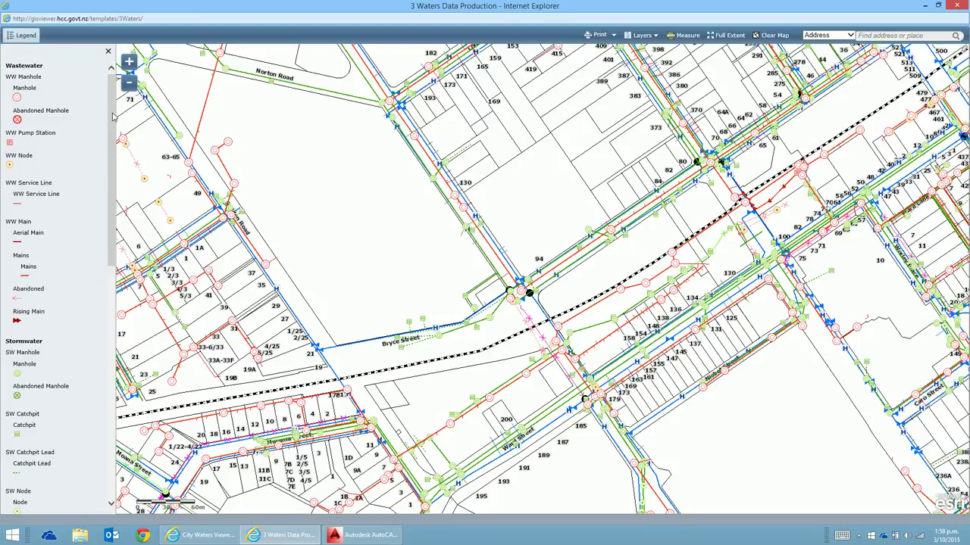
scroll(113, 117, "down", 2)
scroll(114, 106, "up", 2)
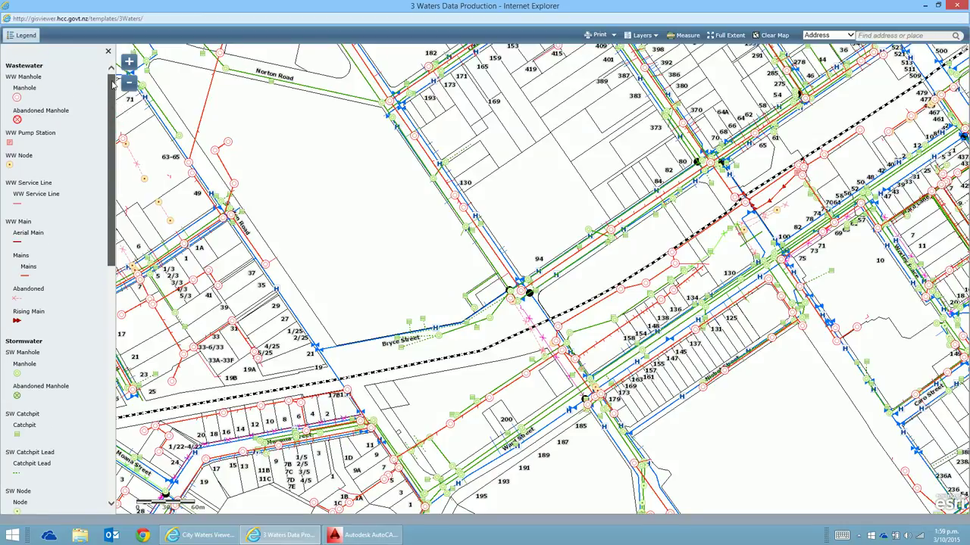
left_click_drag(114, 125, 161, 363)
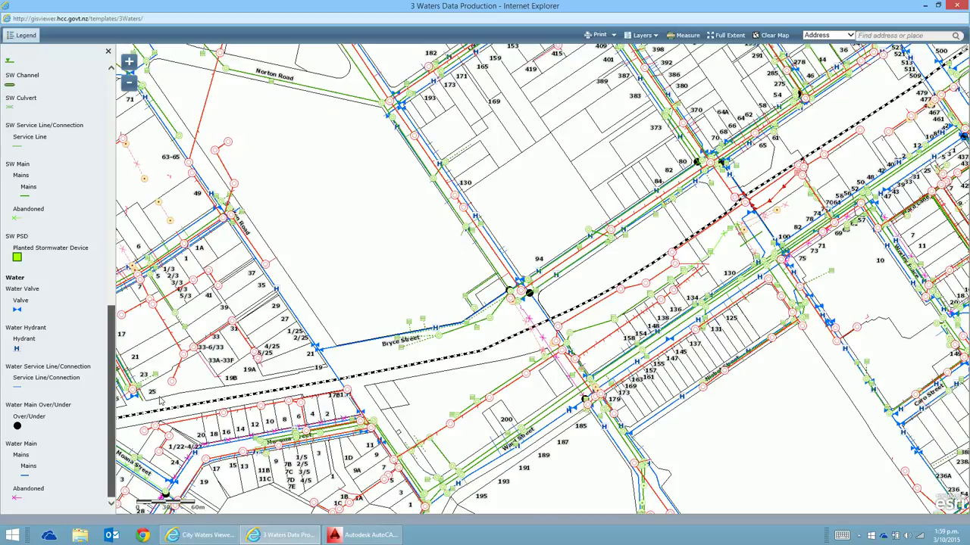
left_click_drag(156, 402, 146, 108)
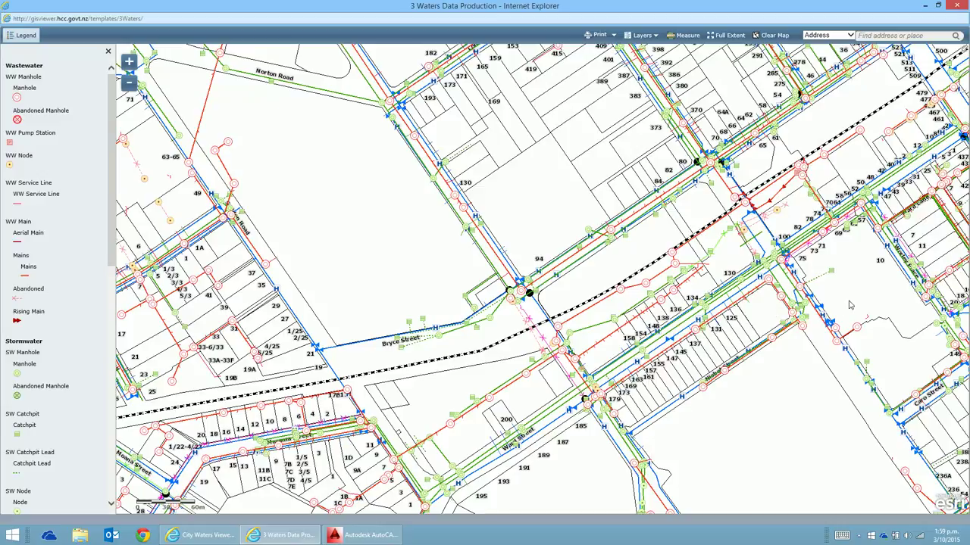
left_click(592, 38)
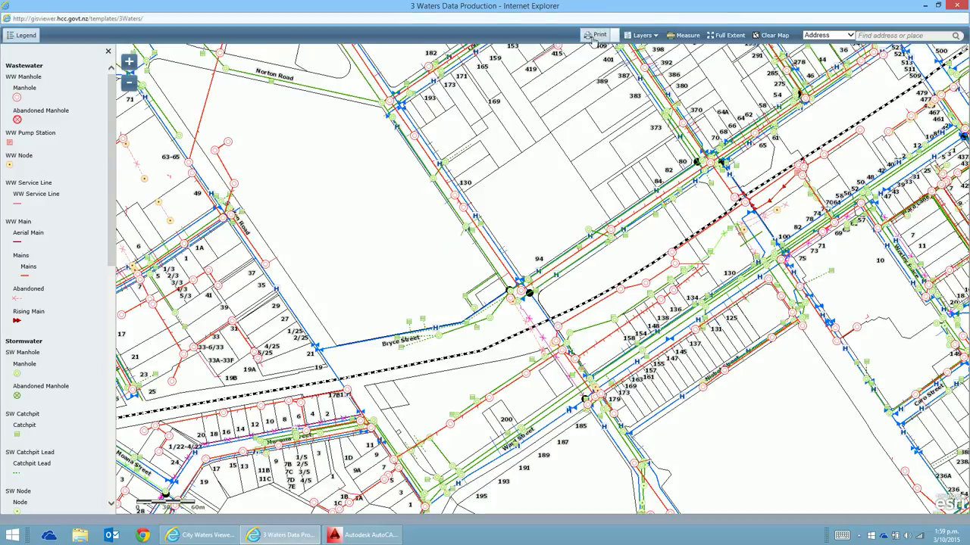
- Turn on the '2015 Aerial Photos' layer from the Layers dropdown
left_click(656, 39)
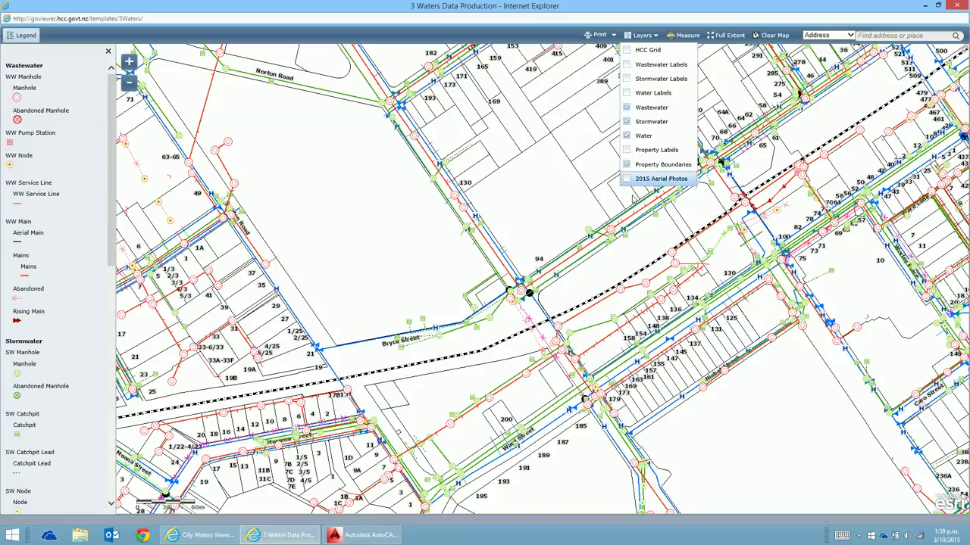
left_click(625, 179)
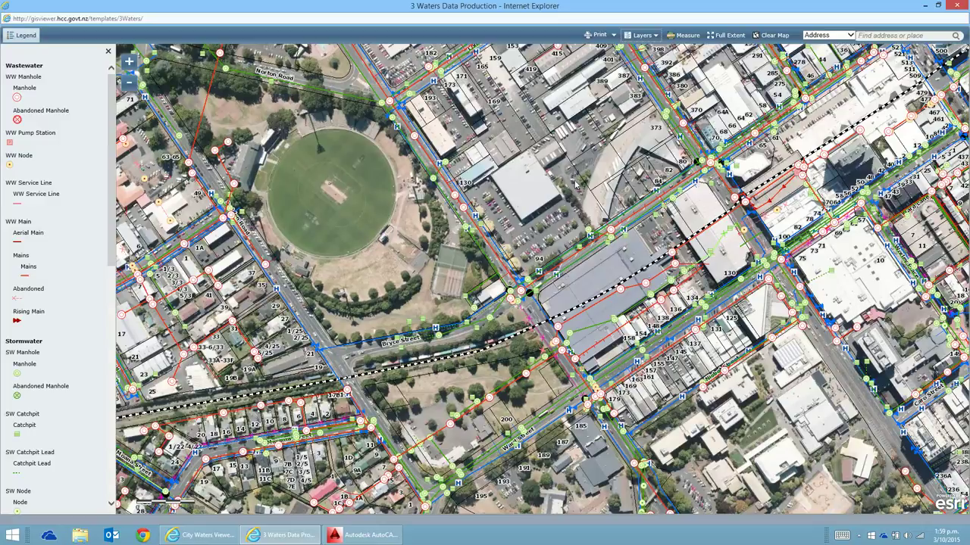
- Open the Measure panel, show the full city extent, then zoom in around Fairfield Bridge
left_click(682, 36)
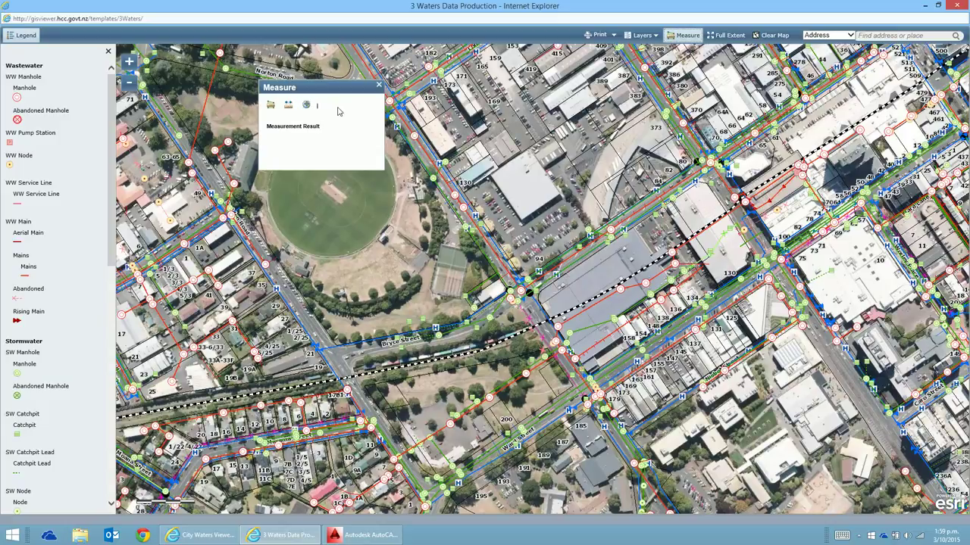
left_click(719, 36)
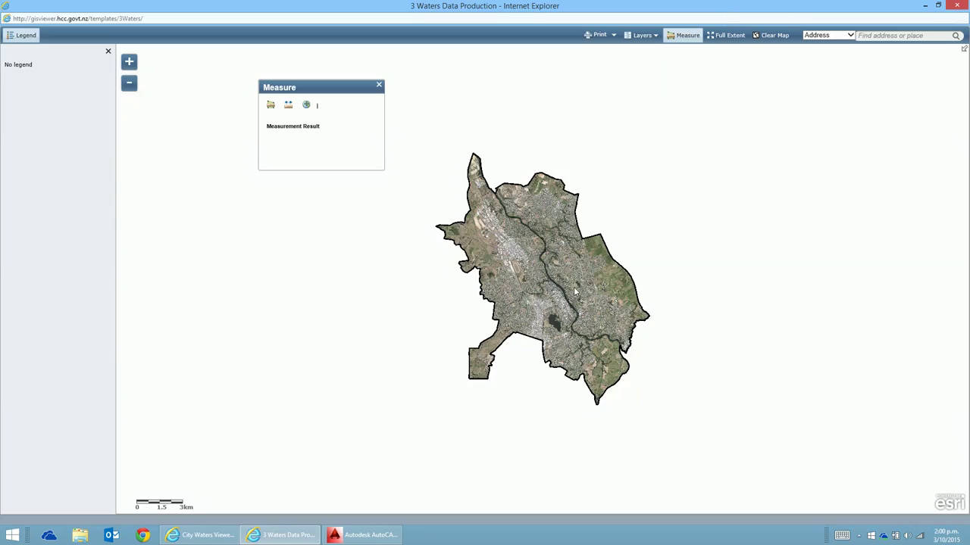
scroll(568, 283, "up", 5)
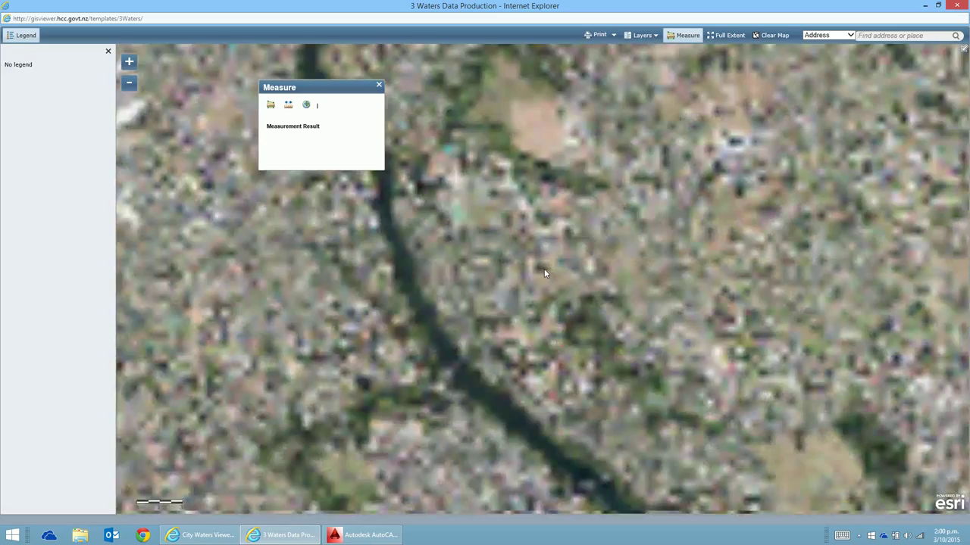
scroll(544, 273, "up", 1)
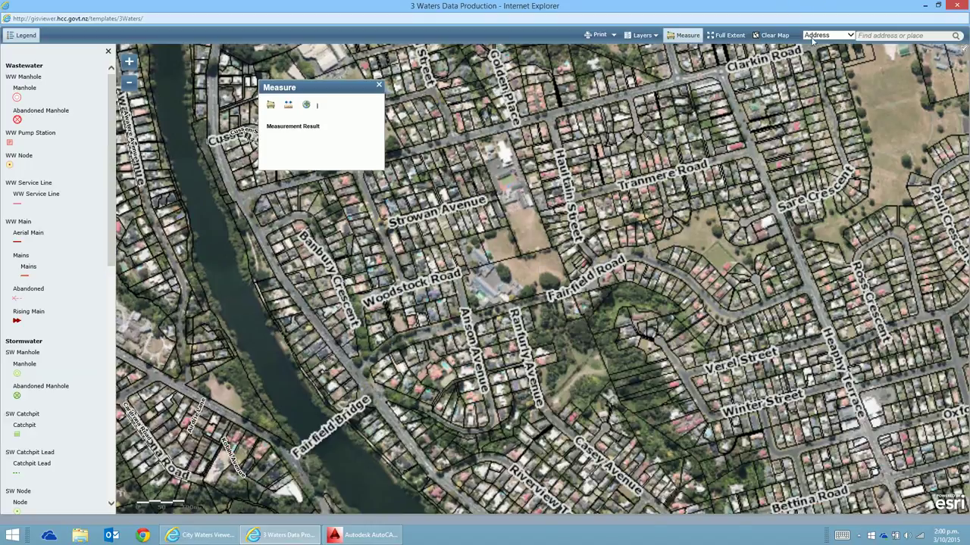
- Search the Address box for 'Rotokauri Road' and jump to its parcels
left_click(930, 35)
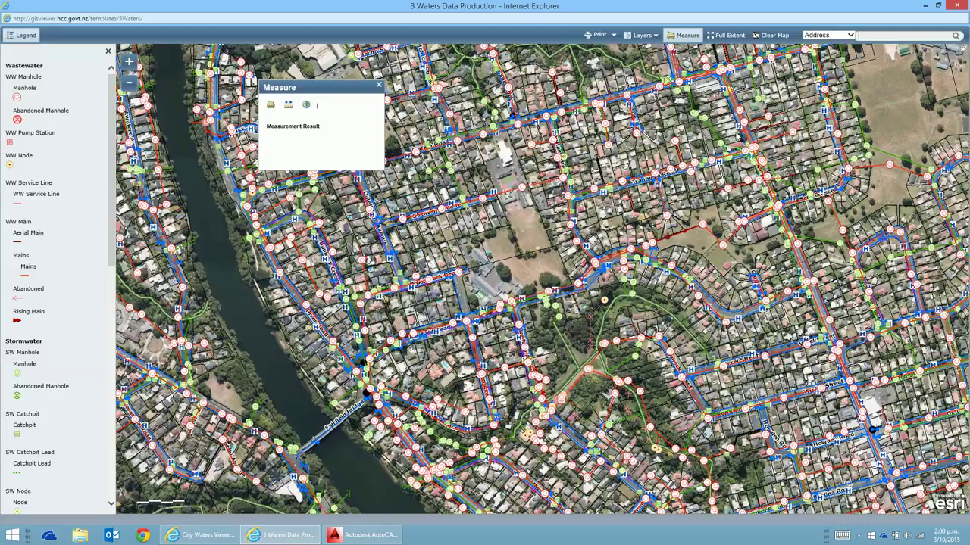
type("ROTO")
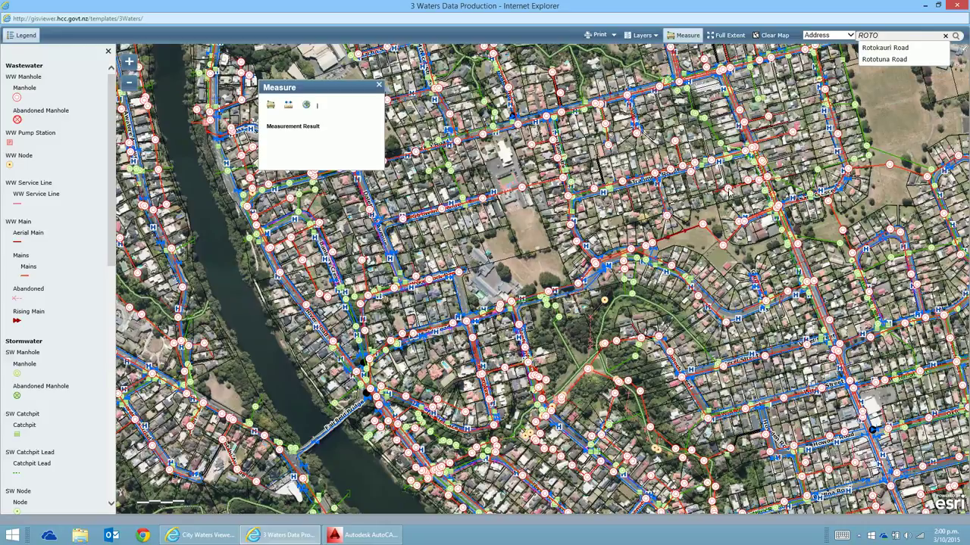
left_click(884, 49)
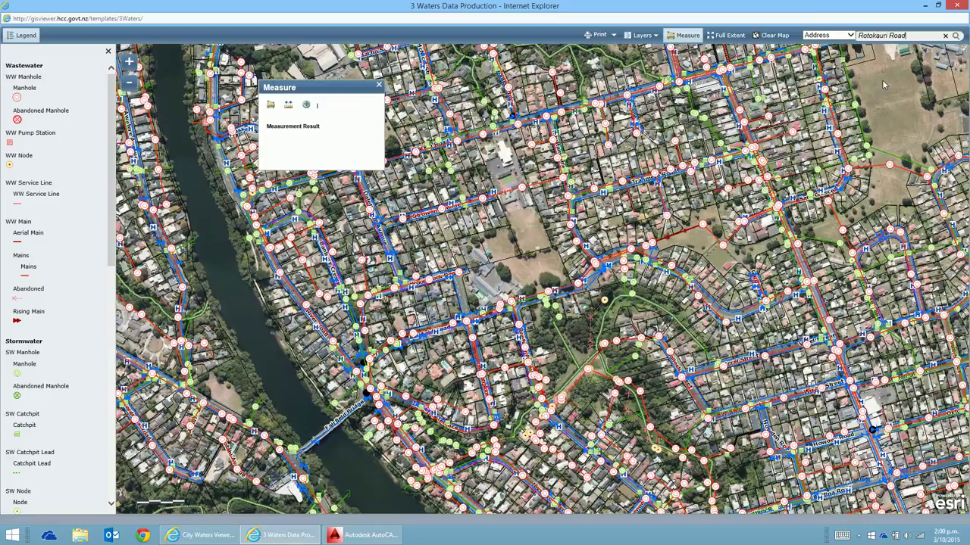
left_click(956, 36)
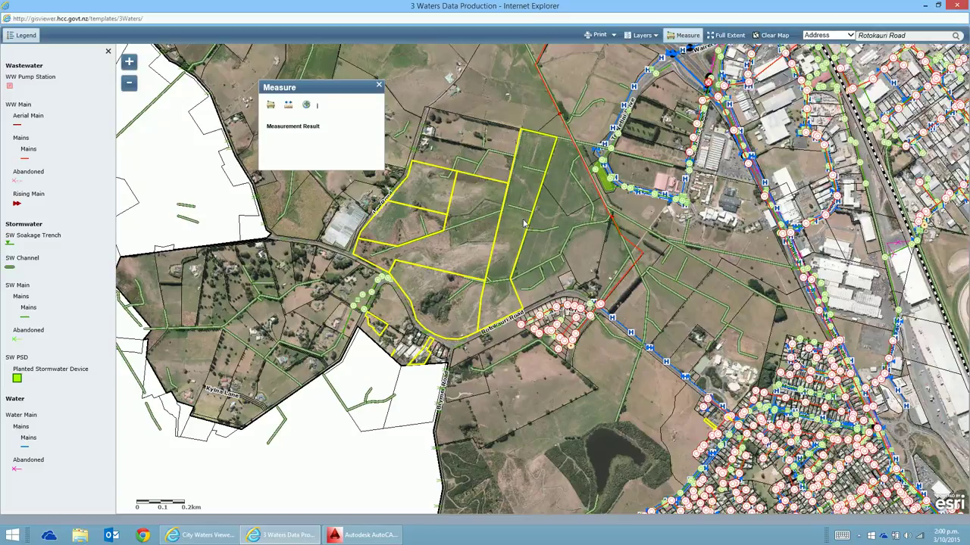
- Close the Measure panel and settle at a 0.4 km scale around the yellow Rotokauri parcels
left_click(380, 84)
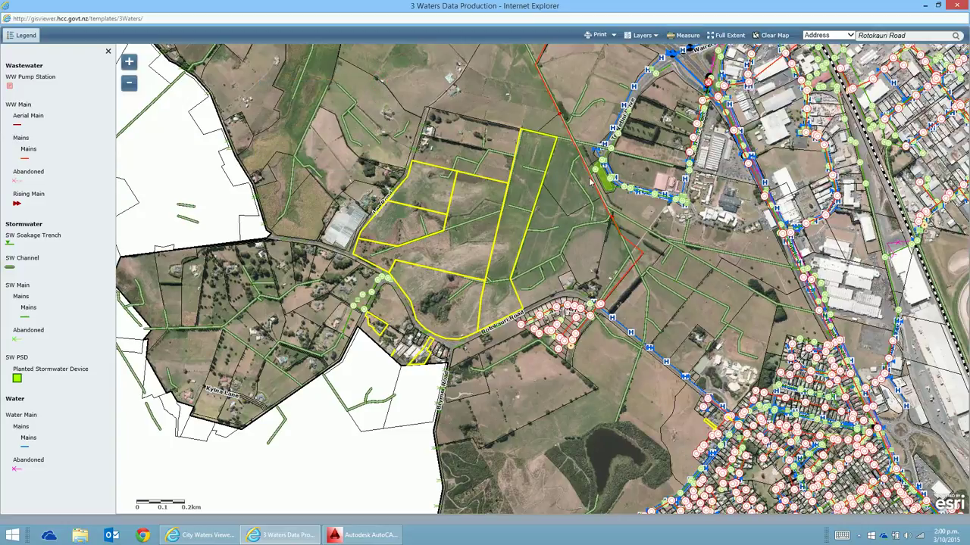
scroll(590, 182, "up", 2)
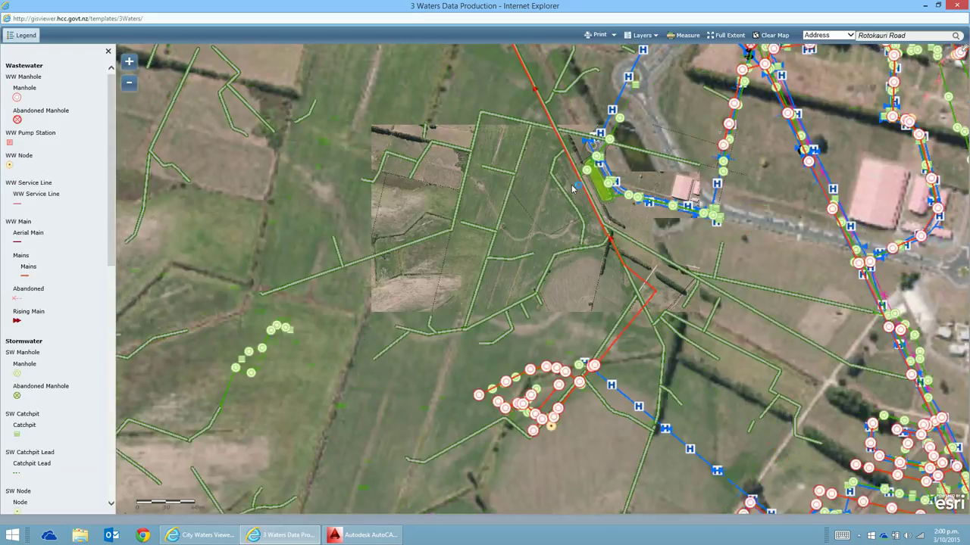
scroll(573, 188, "down", 2)
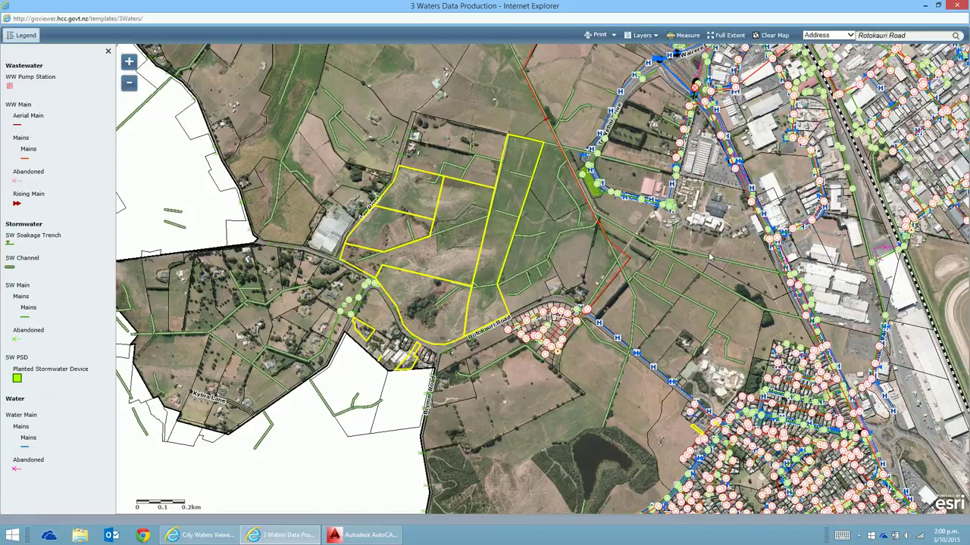
scroll(705, 253, "up", 1)
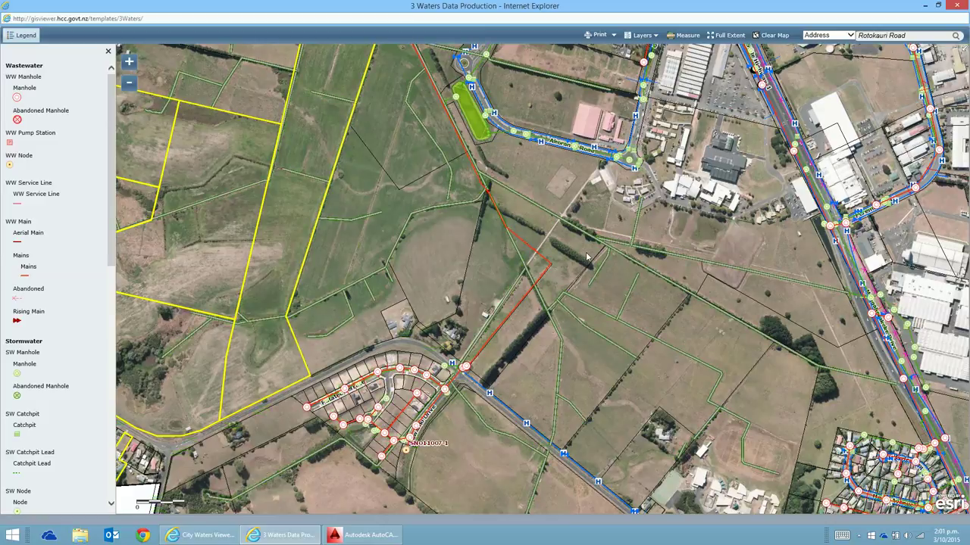
scroll(489, 263, "down", 1)
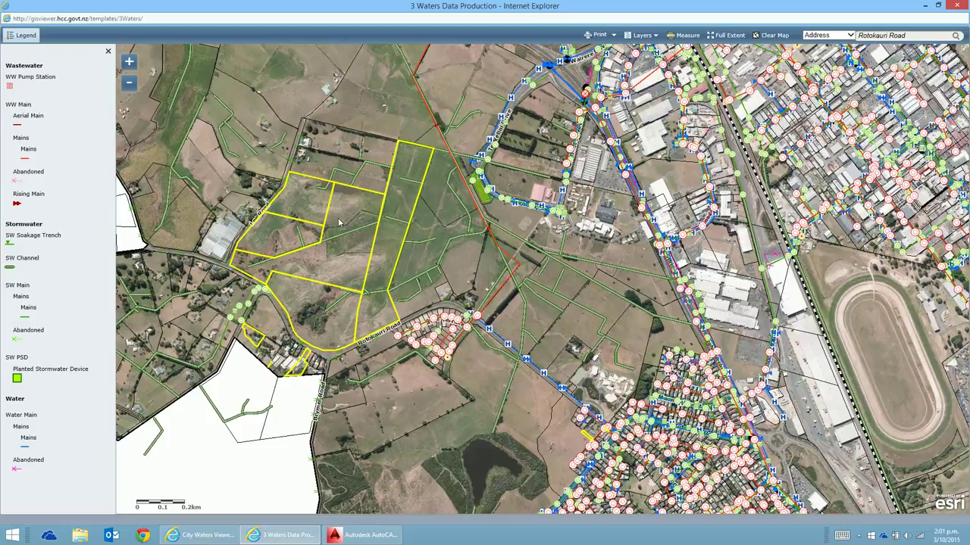
scroll(337, 221, "down", 1)
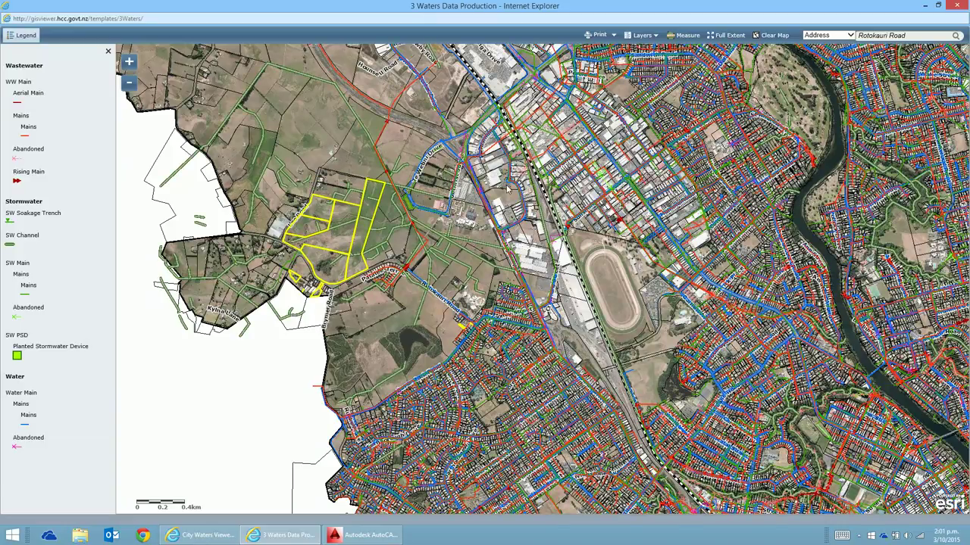
- Zoom into the industrial area east of the Rotokauri parcels
scroll(502, 174, "up", 3)
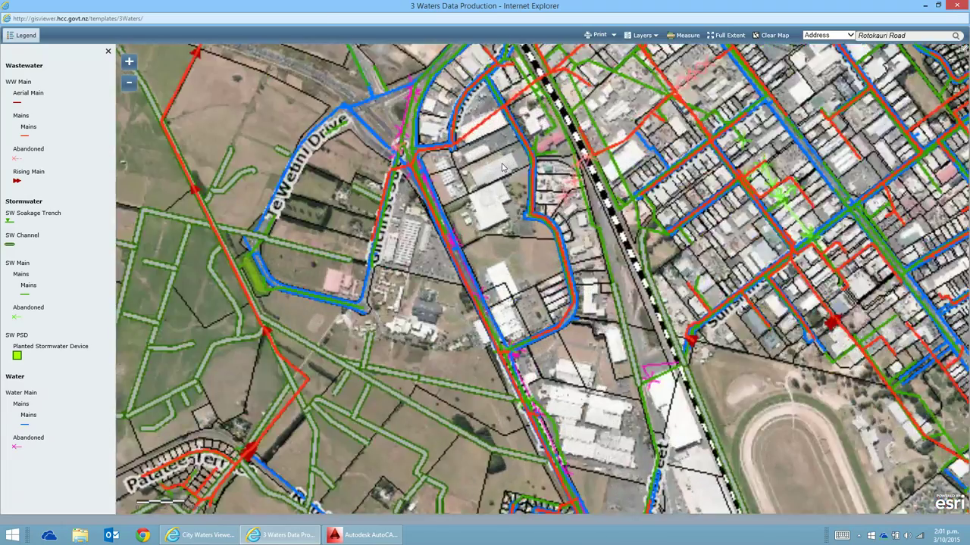
scroll(501, 169, "down", 3)
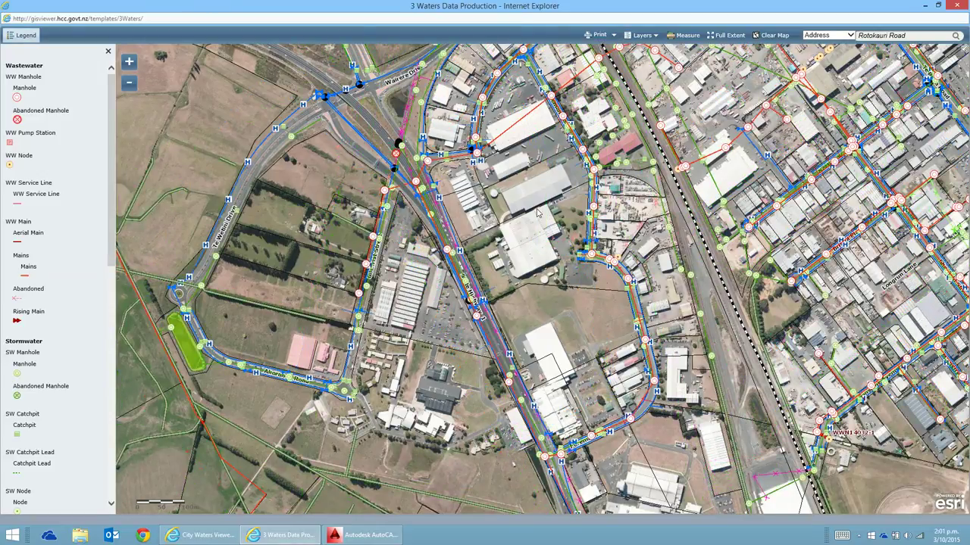
scroll(592, 236, "up", 1)
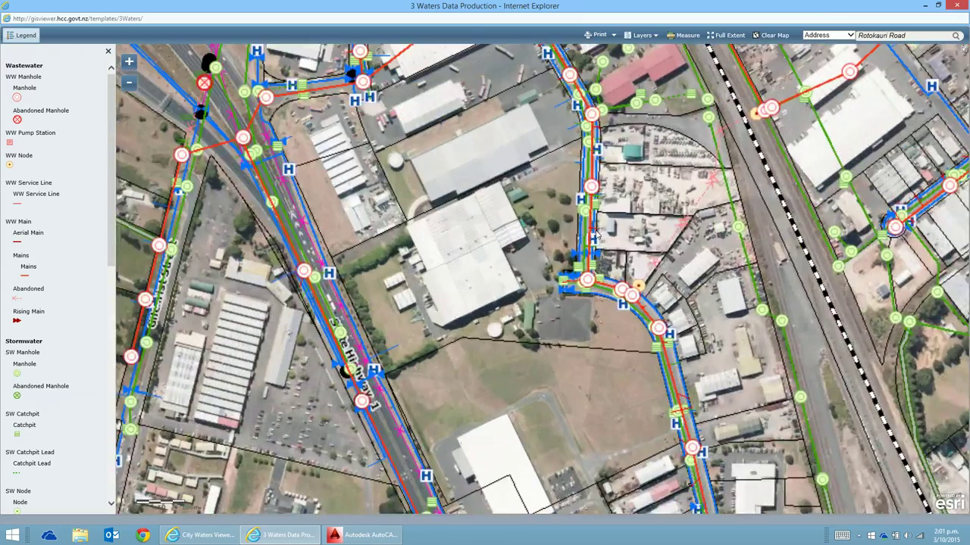
scroll(592, 257, "down", 2)
scroll(553, 242, "up", 2)
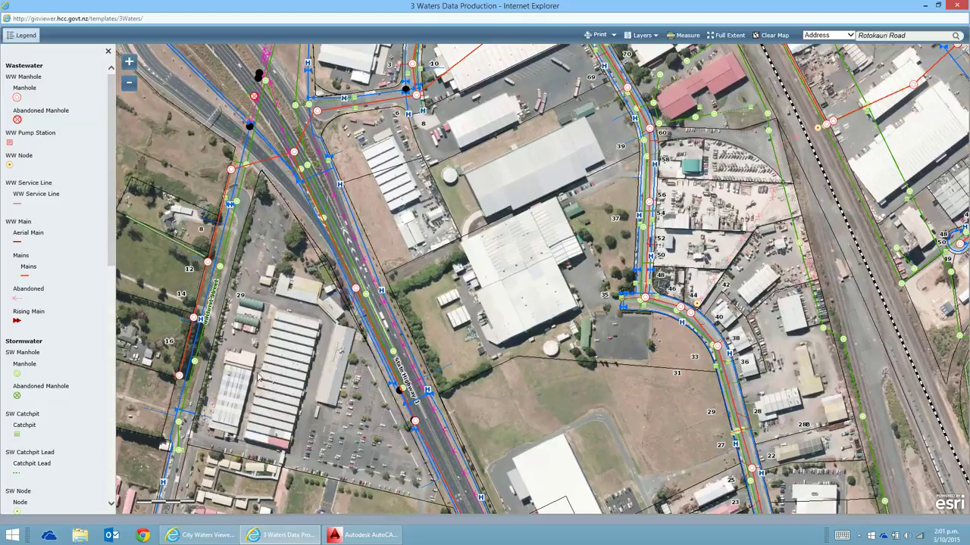
- Pan south to the roundabout and zoom in on its central stormwater manhole
left_click_drag(275, 388, 310, 217)
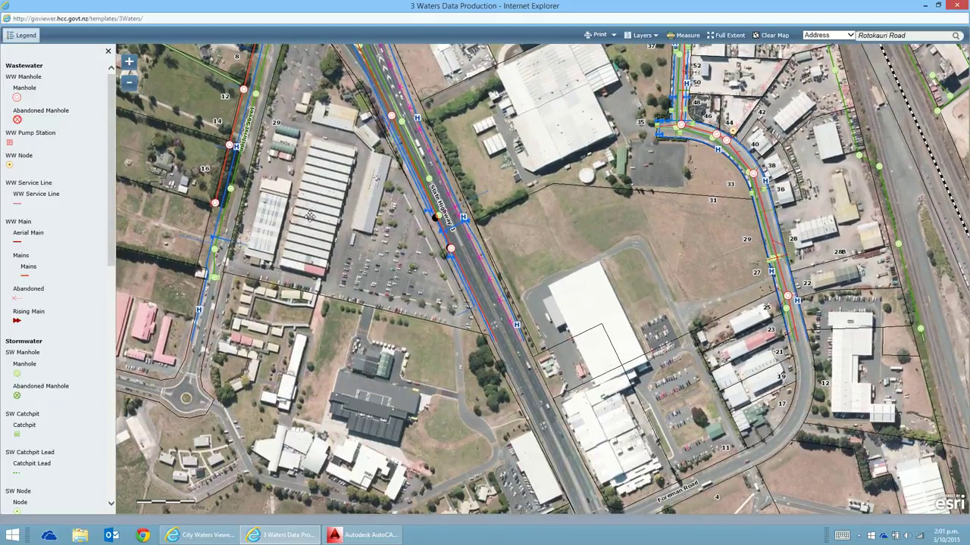
left_click_drag(373, 404, 430, 316)
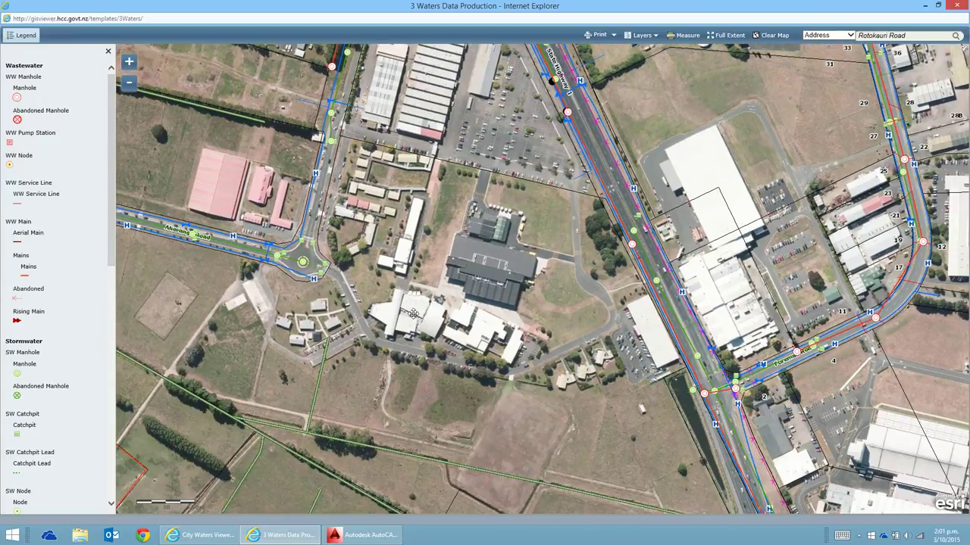
left_click_drag(365, 204, 376, 157)
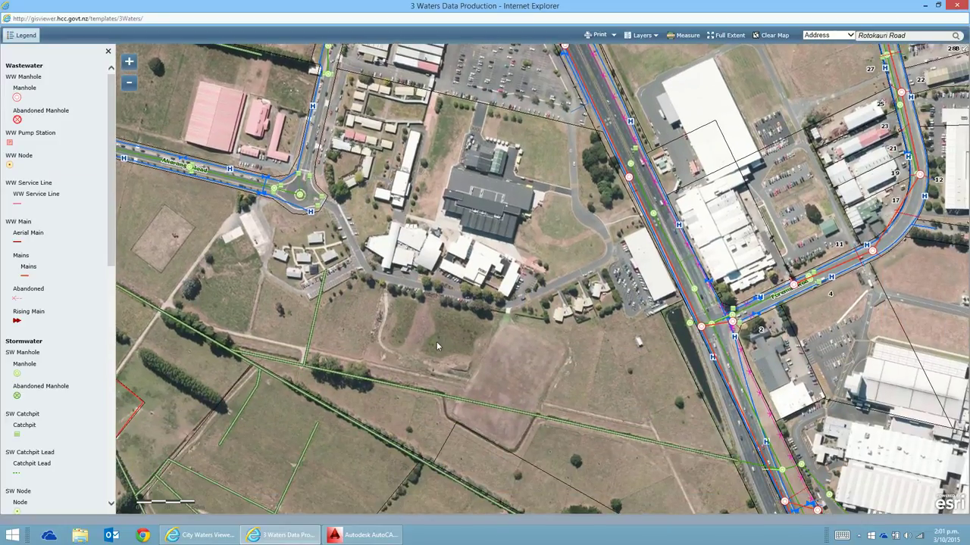
left_click_drag(449, 307, 494, 346)
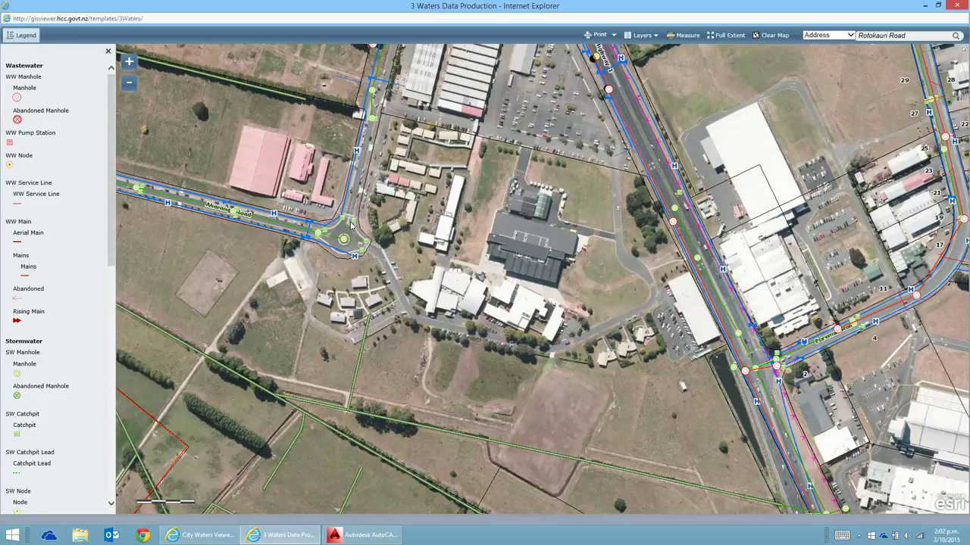
scroll(348, 241, "up", 2)
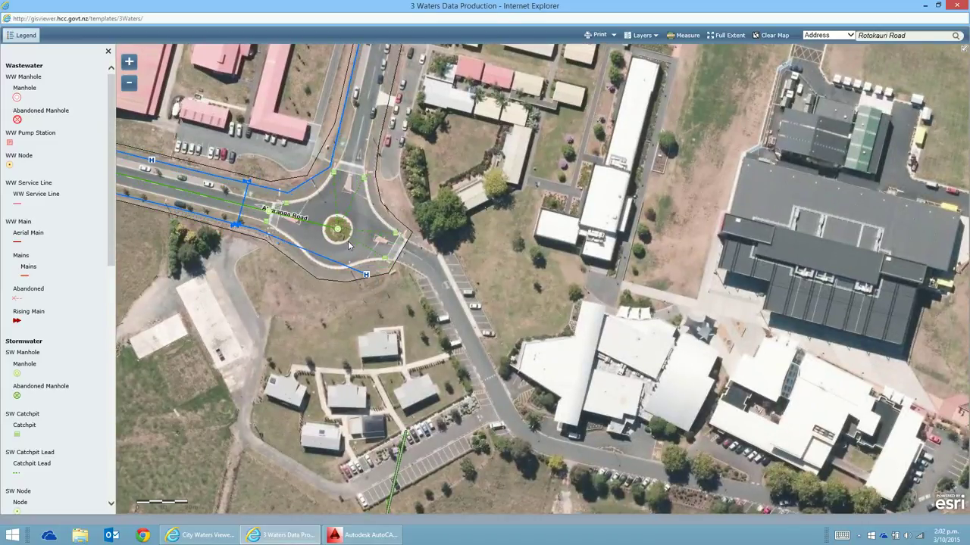
scroll(347, 243, "up", 1)
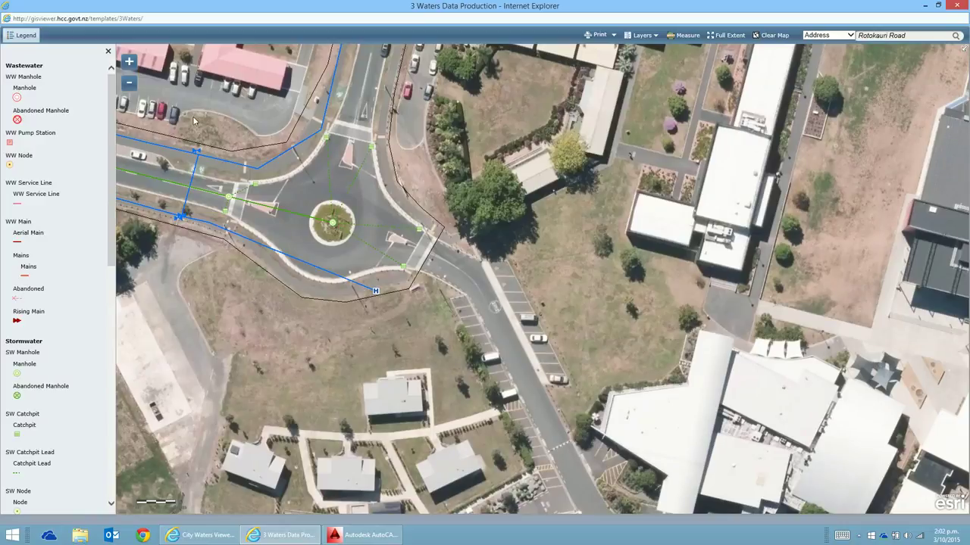
- Turn on the Wastewater, Stormwater, Water and Property Labels layers
left_click(651, 36)
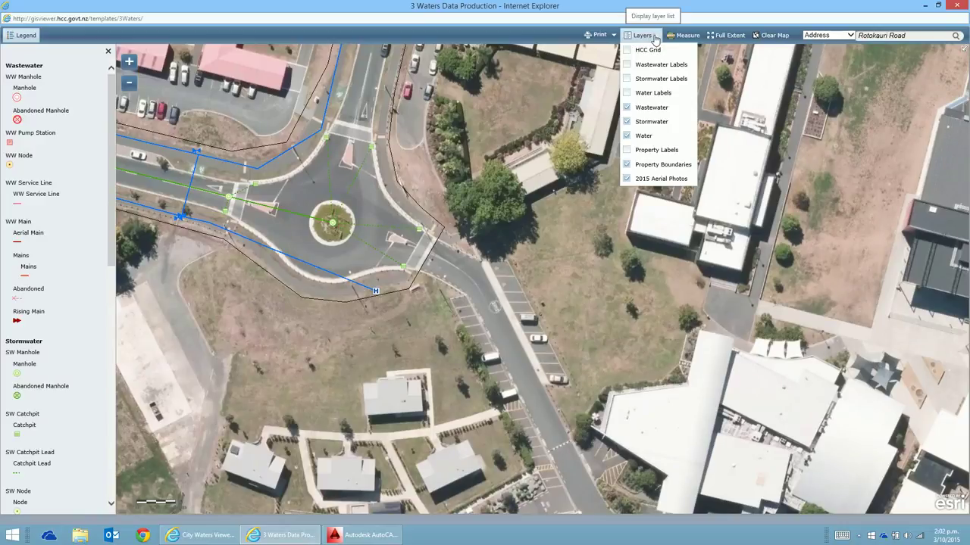
left_click(626, 67)
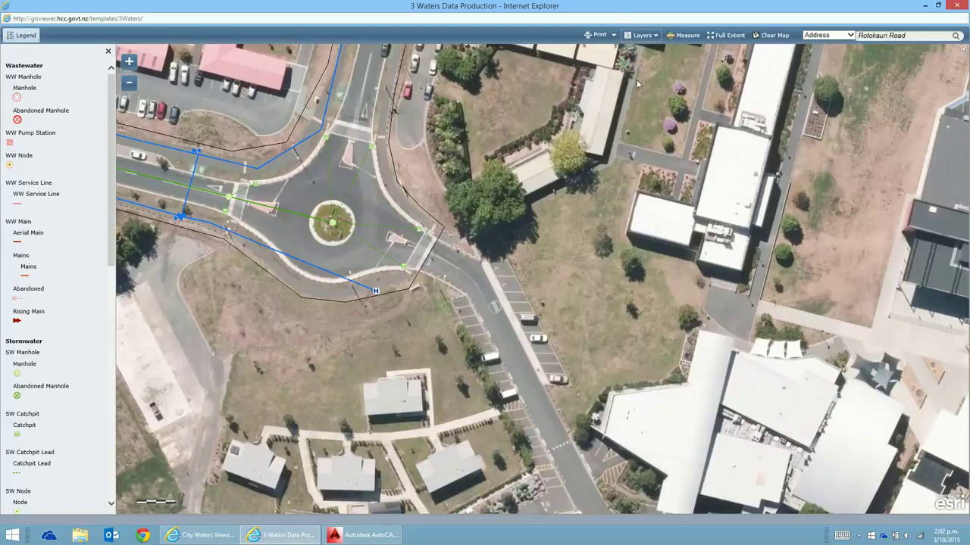
left_click(655, 37)
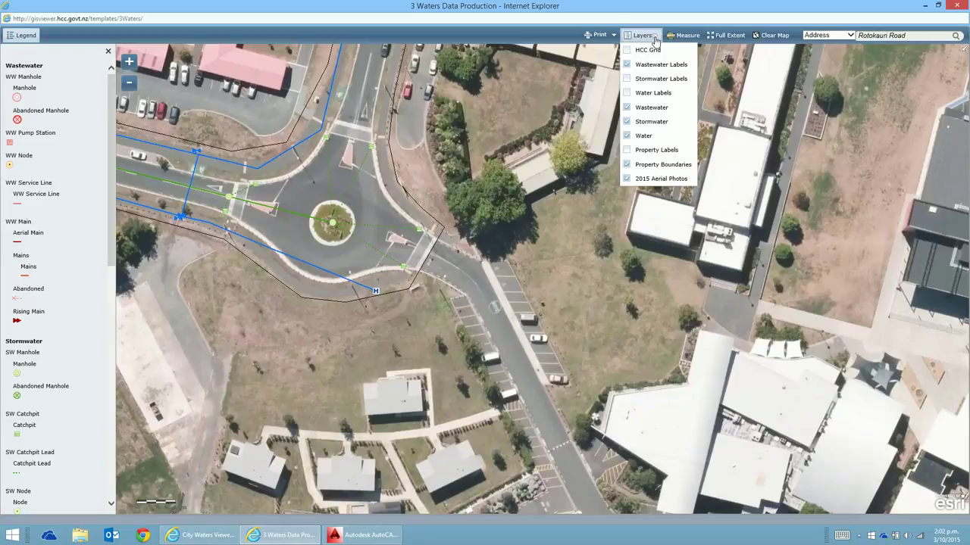
left_click(626, 78)
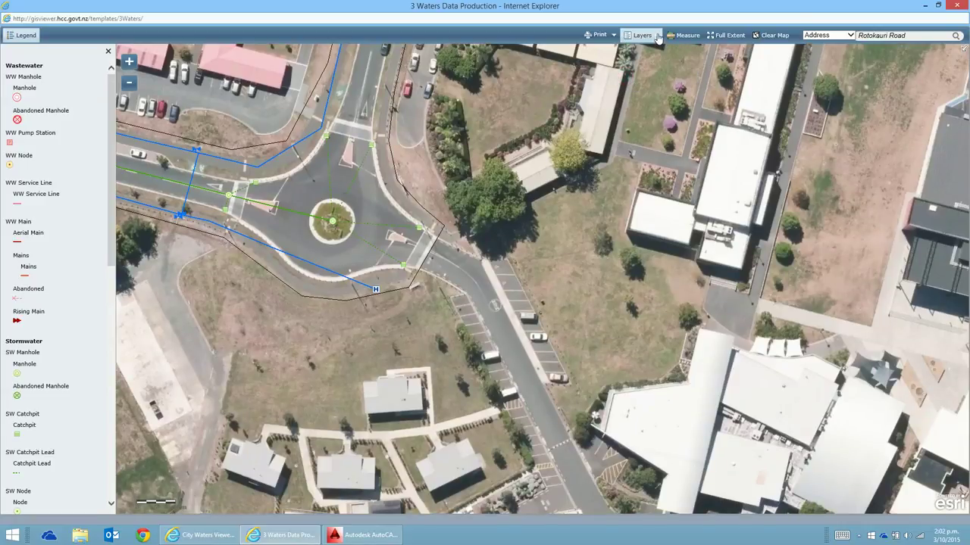
left_click(656, 37)
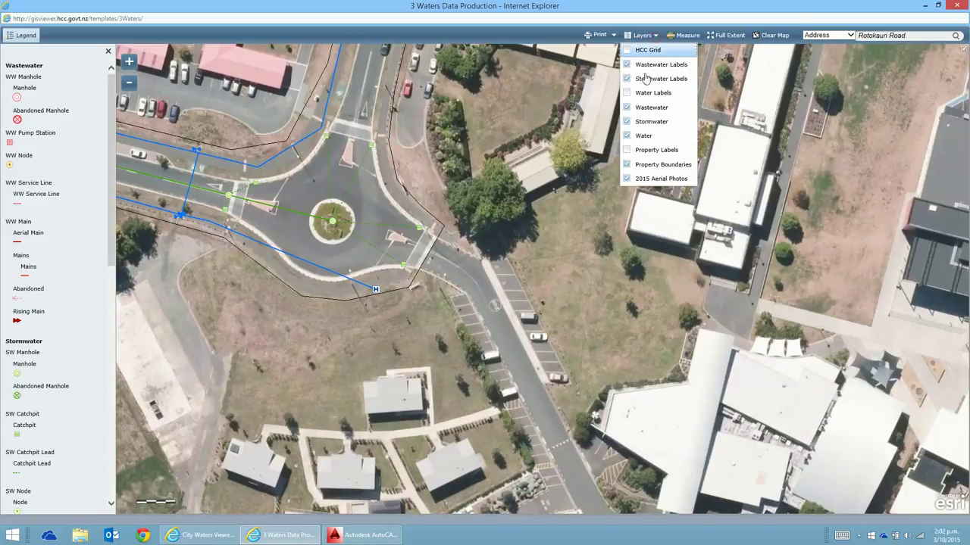
left_click(640, 97)
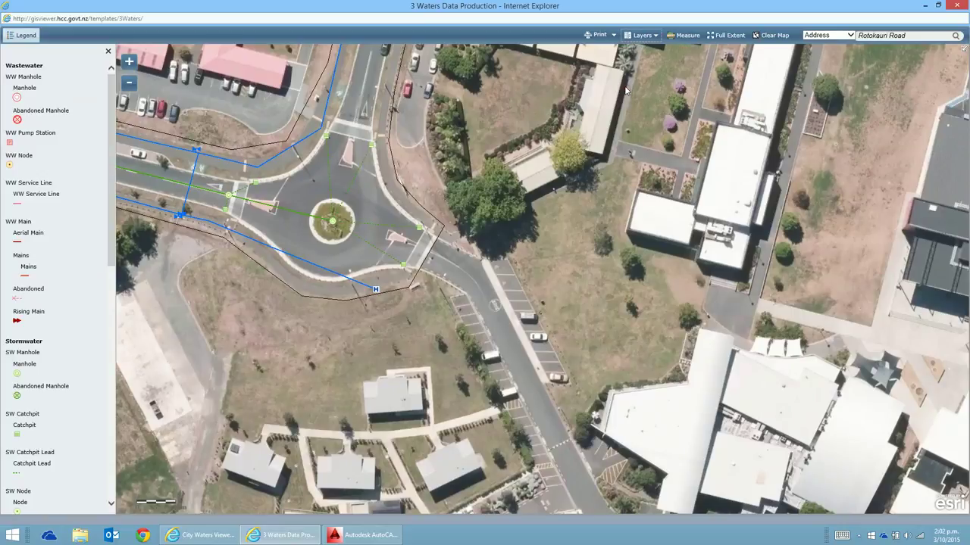
left_click(656, 37)
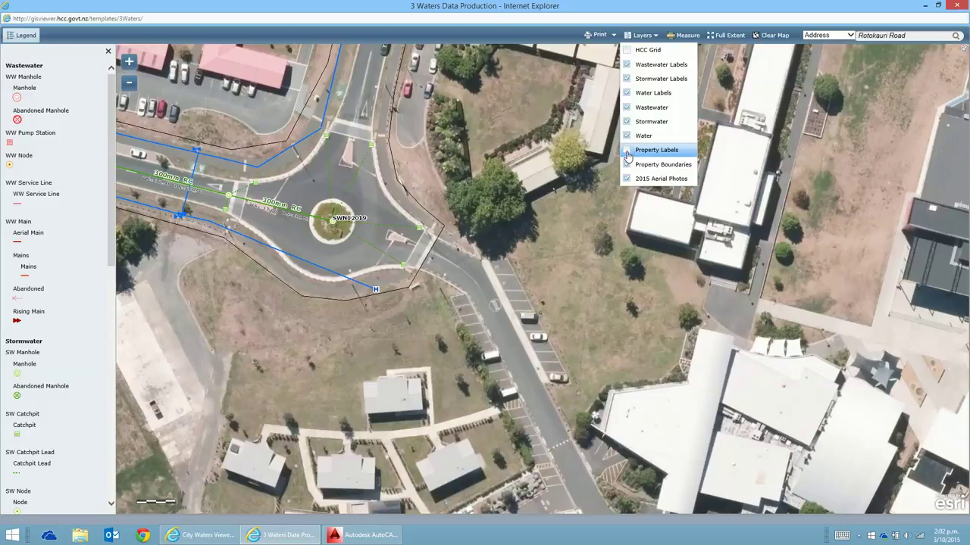
left_click(627, 153)
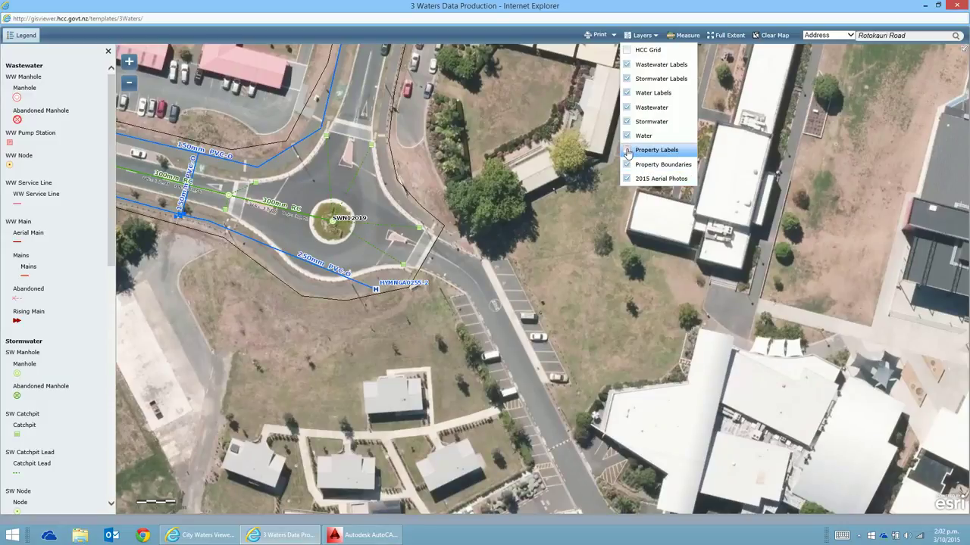
- Turn on the HCC Grid layer and check the active layer list
left_click(656, 35)
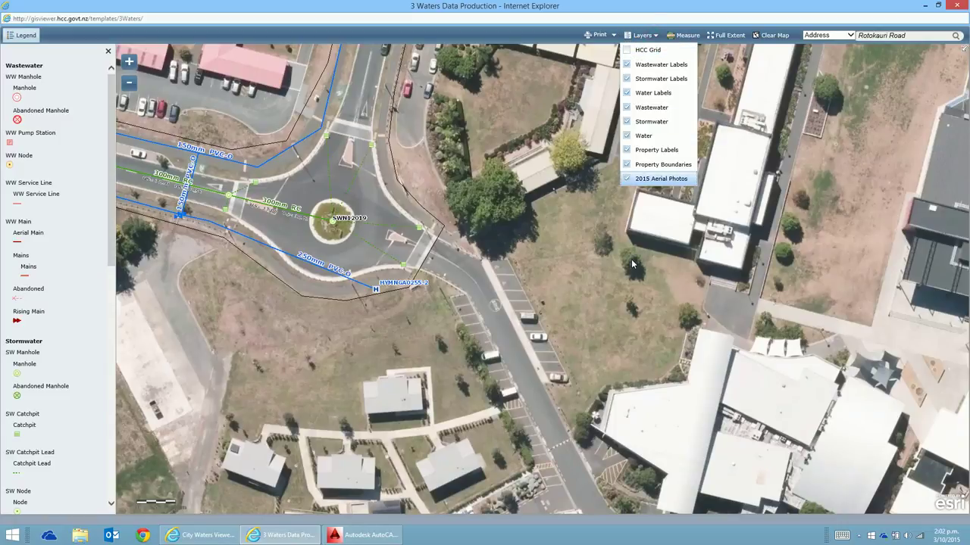
left_click(626, 49)
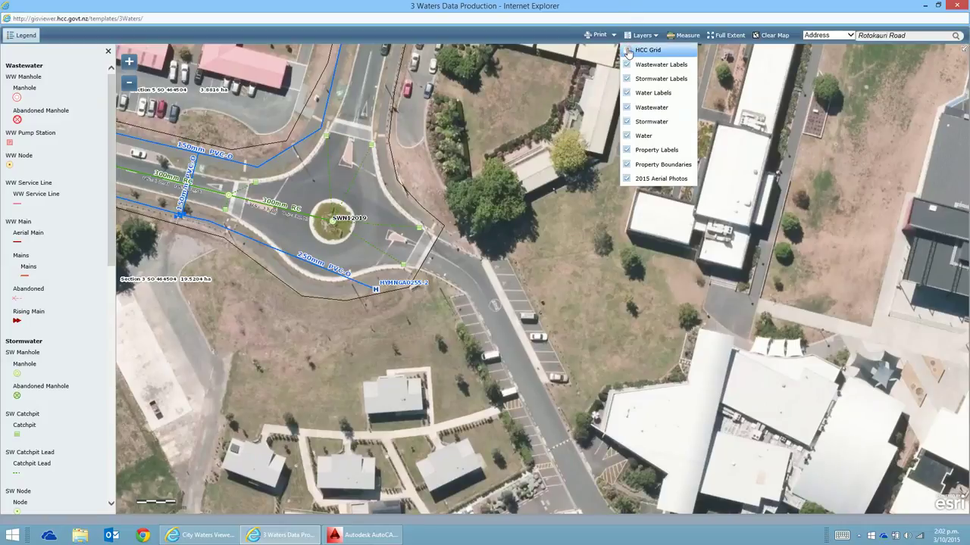
left_click(627, 50)
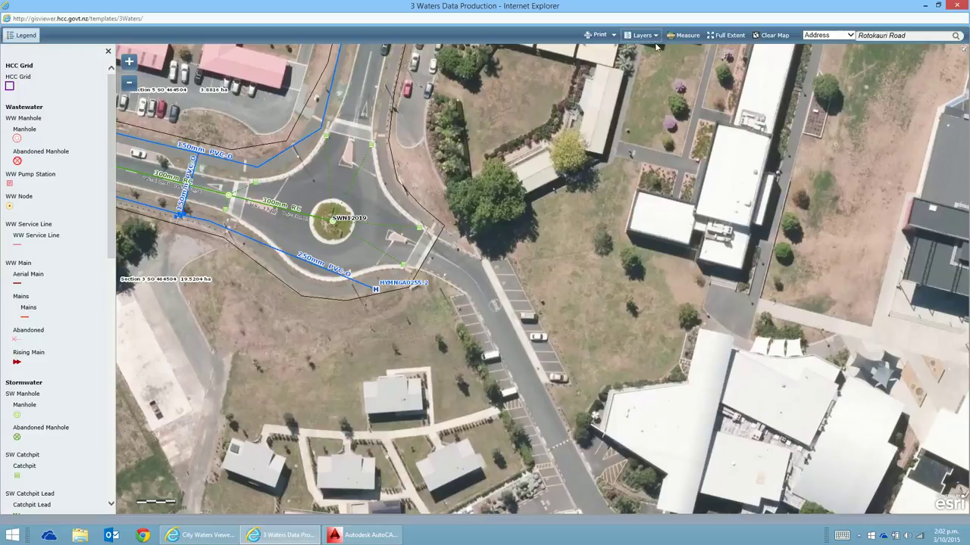
left_click(653, 37)
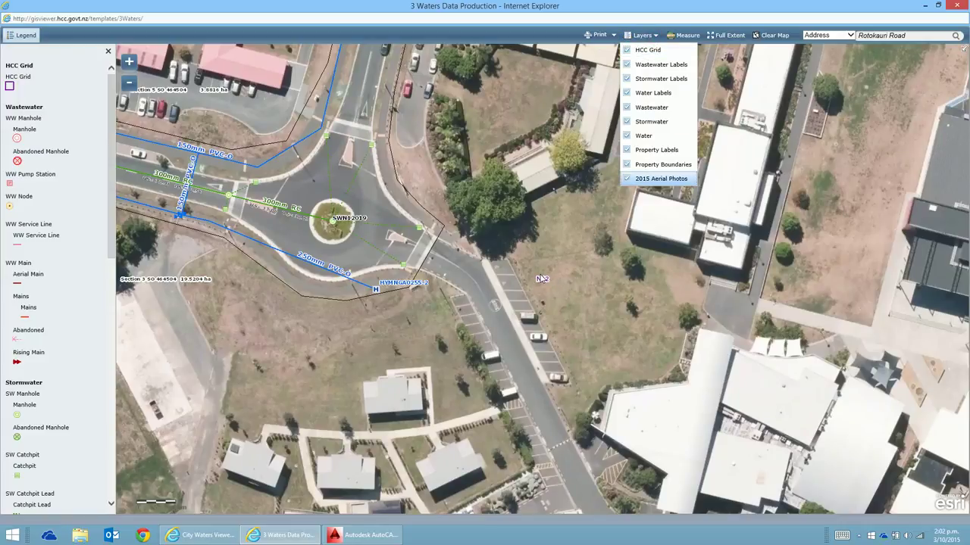
- Identify stormwater manhole SWN12019 at the roundabout, then the 250mm PVC-O water main (474.44 m)
scroll(320, 190, "up", 1)
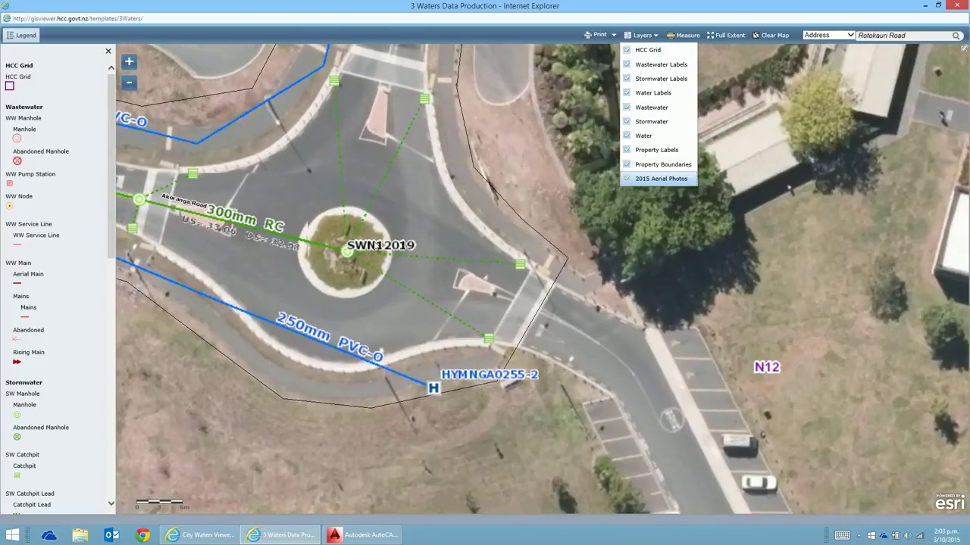
left_click(368, 245)
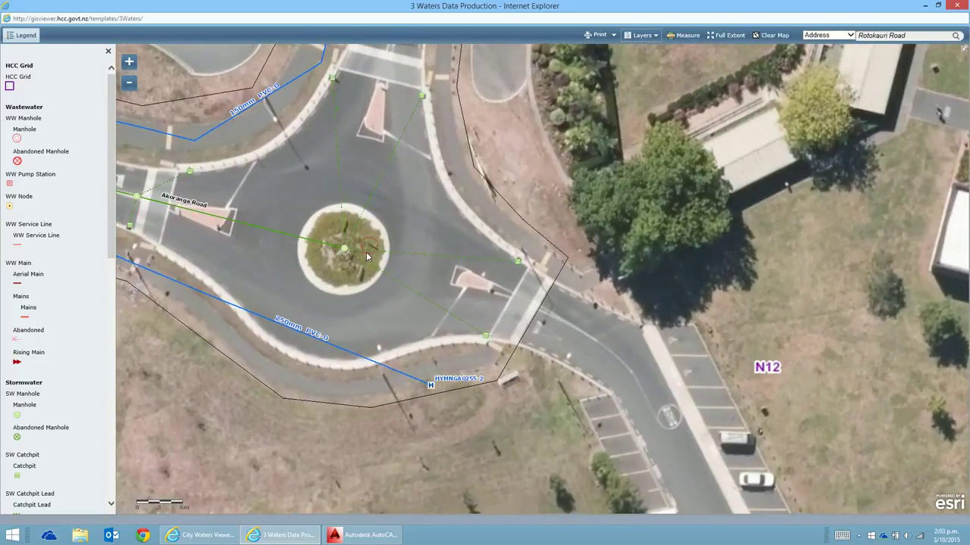
left_click(351, 248)
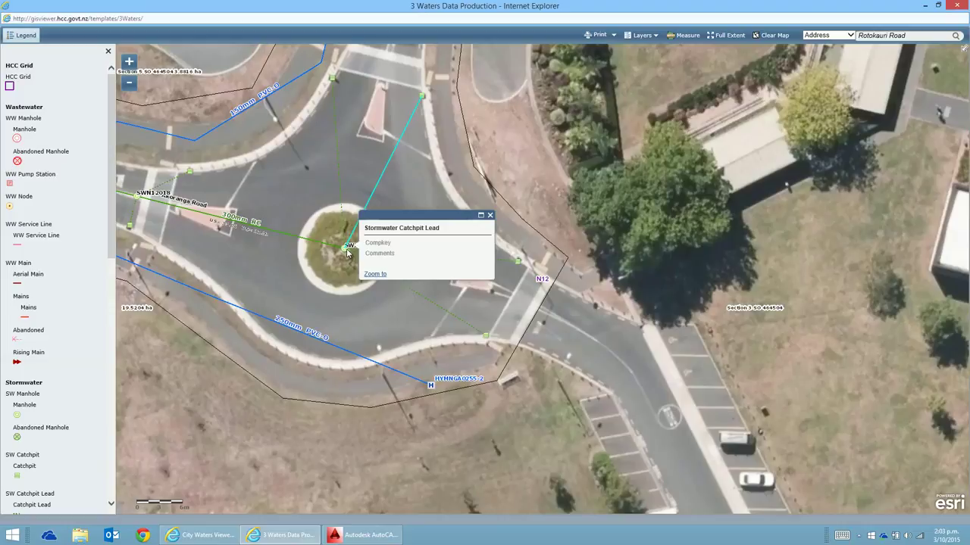
left_click(347, 254)
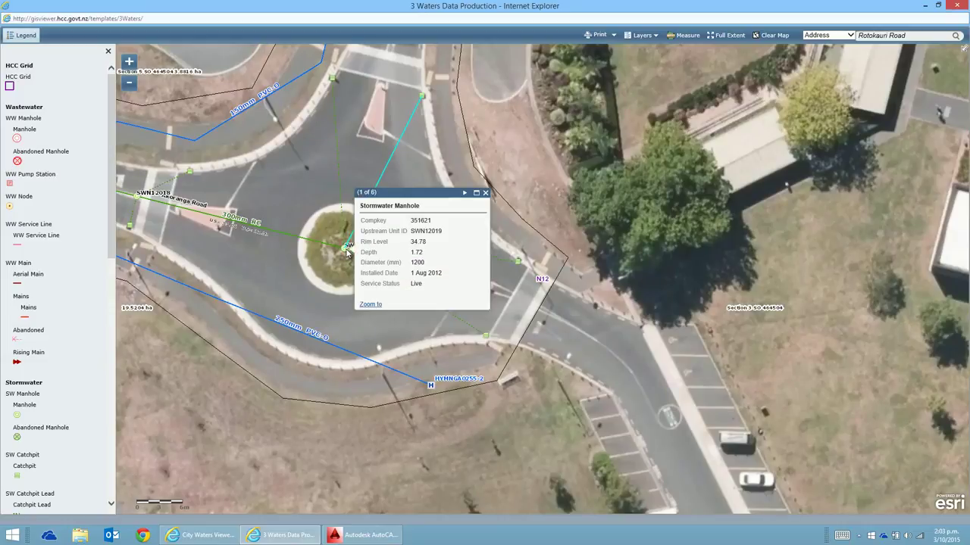
triple_click(417, 205)
left_click(359, 358)
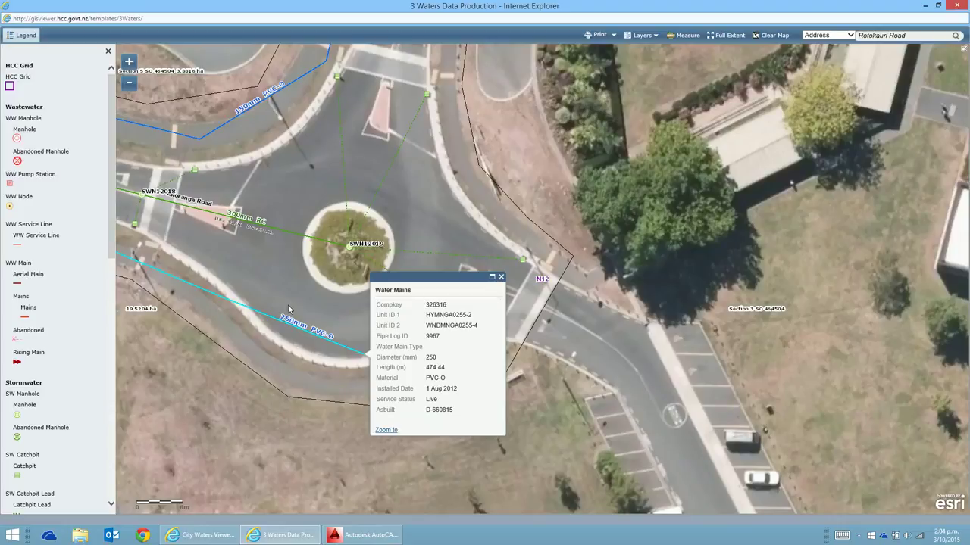
- Identify the 300mm RC stormwater main (28.06 m, installed 1 Aug 2012) and zoom out
left_click(283, 229)
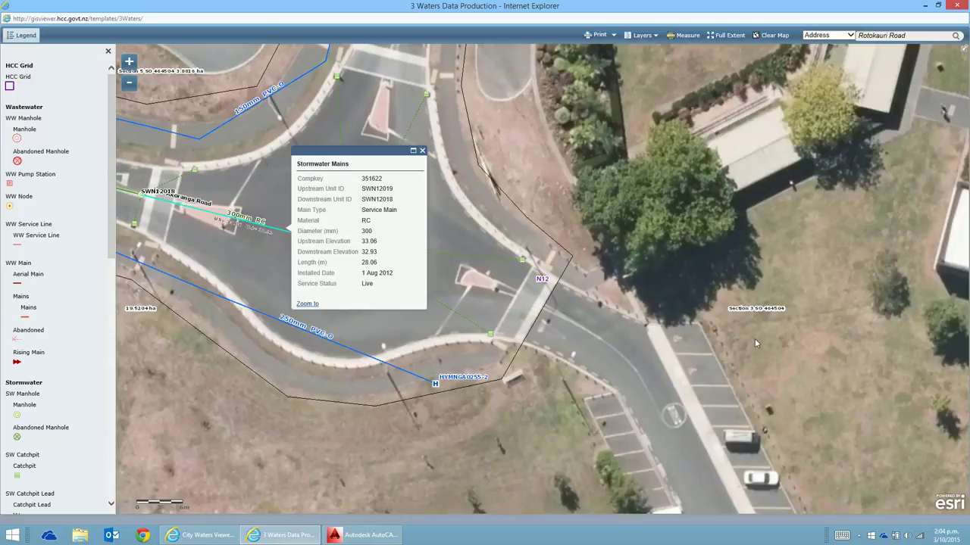
scroll(745, 364, "down", 3)
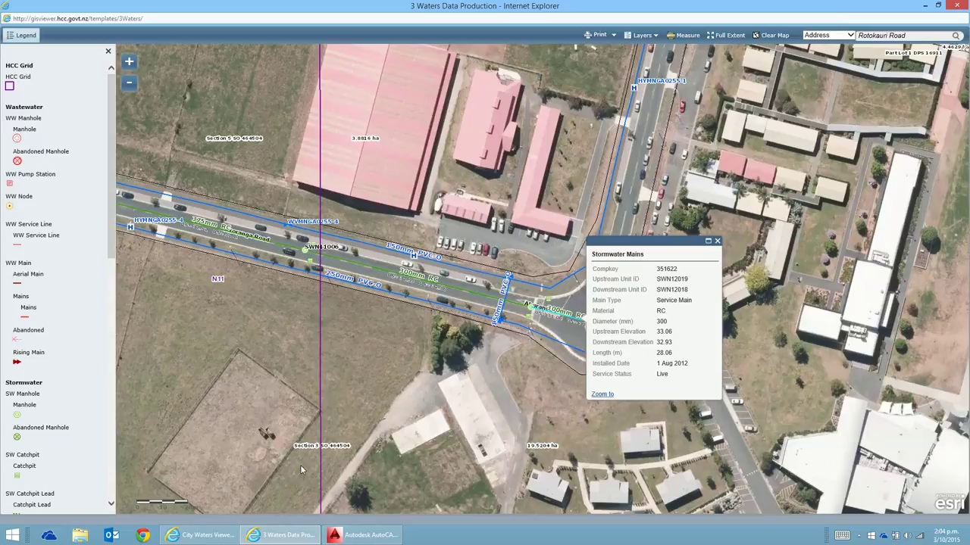
- Zoom in on Akoranga Road and identify its 150mm PVC-O water main (514.44 m long)
left_click(337, 449)
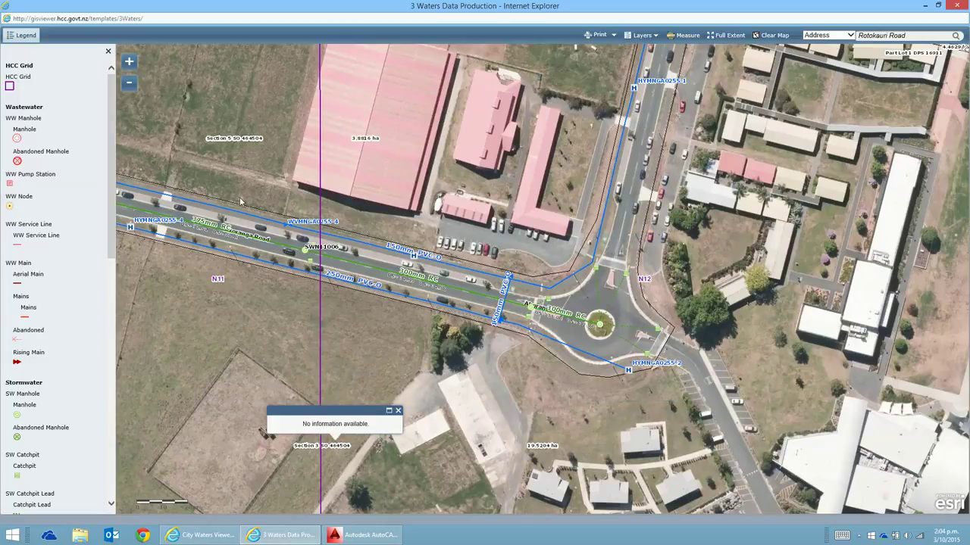
scroll(200, 126, "up", 4)
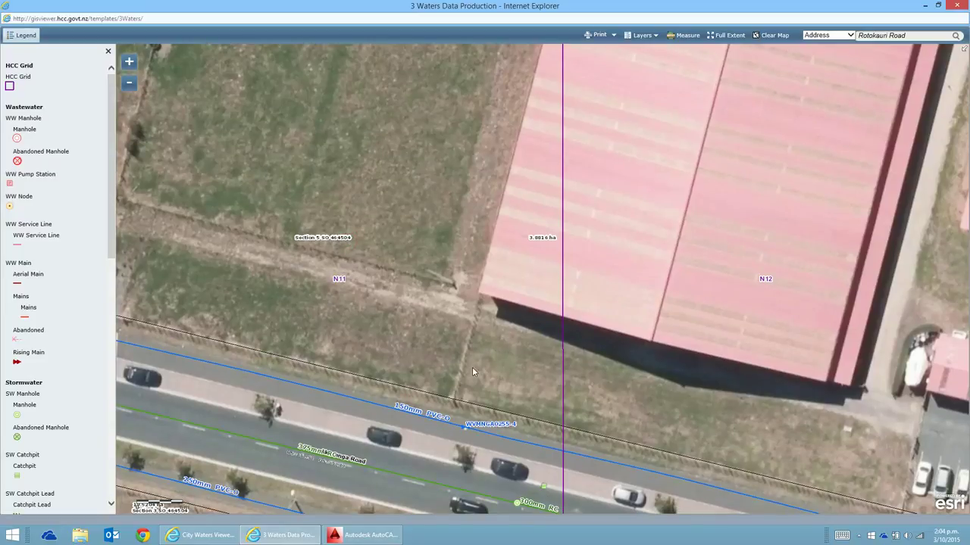
left_click(382, 409)
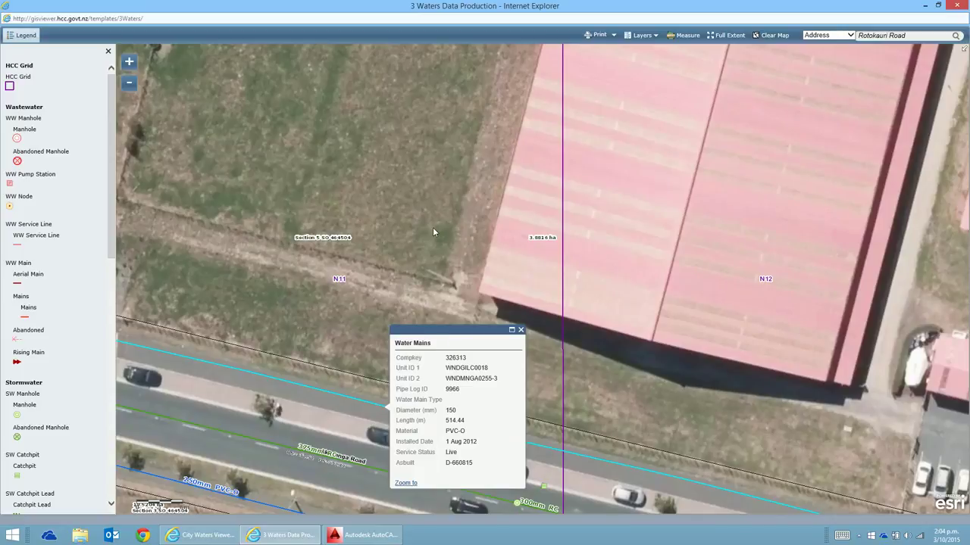
scroll(404, 269, "down", 2)
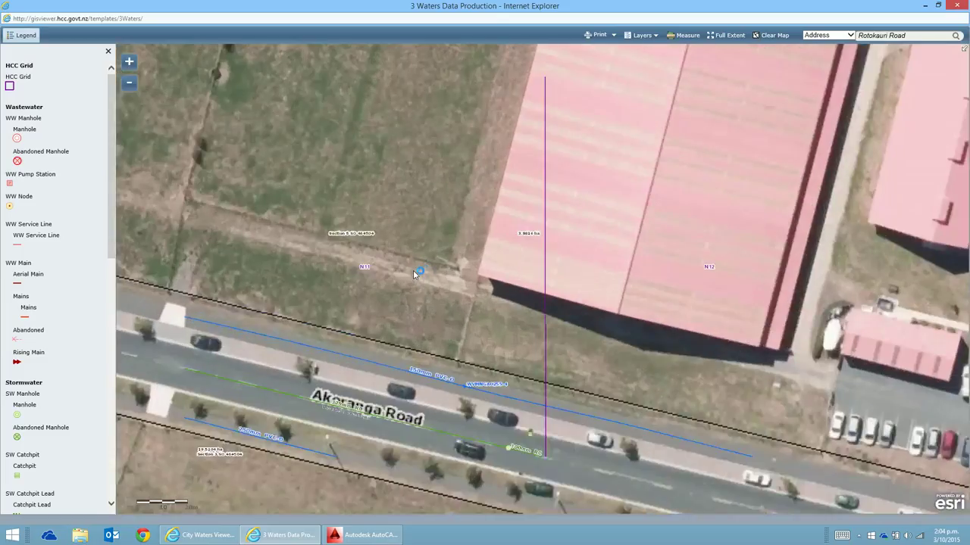
scroll(413, 270, "down", 1)
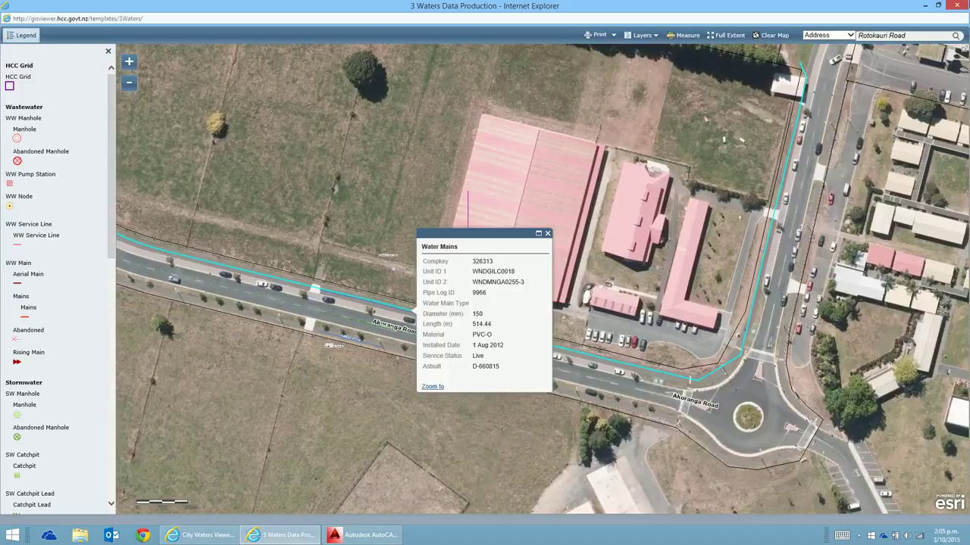
- Search the Address box for the target property and jump the map to its lot
triple_click(908, 35)
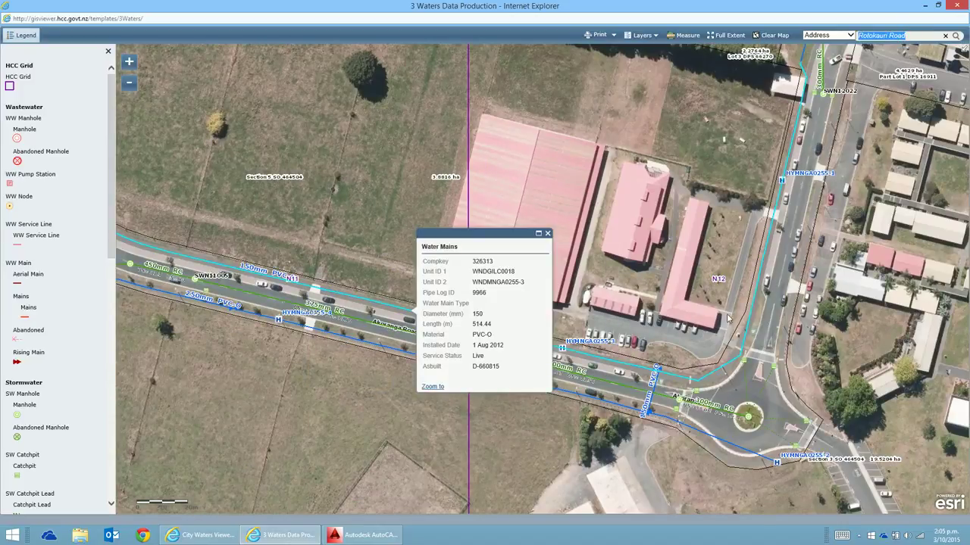
type("5")
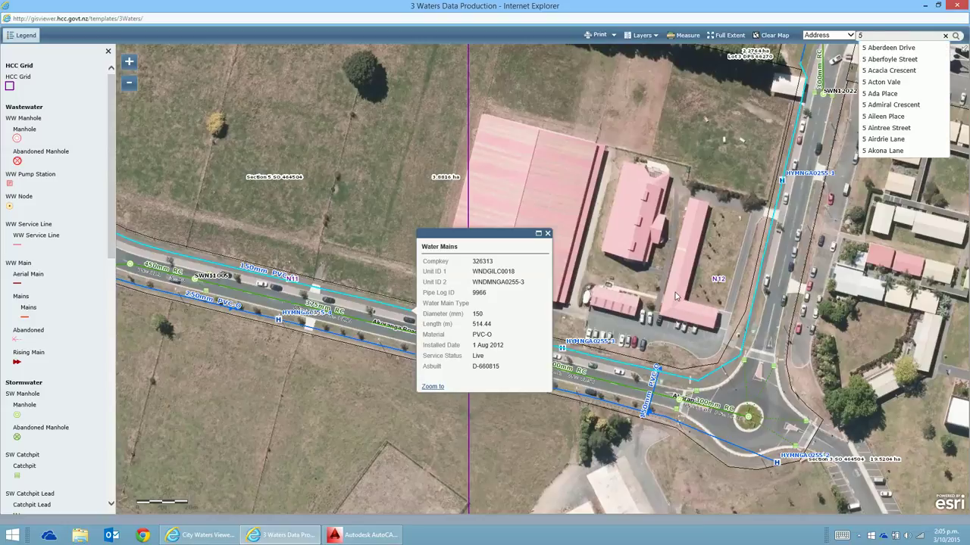
type(" KAREN")
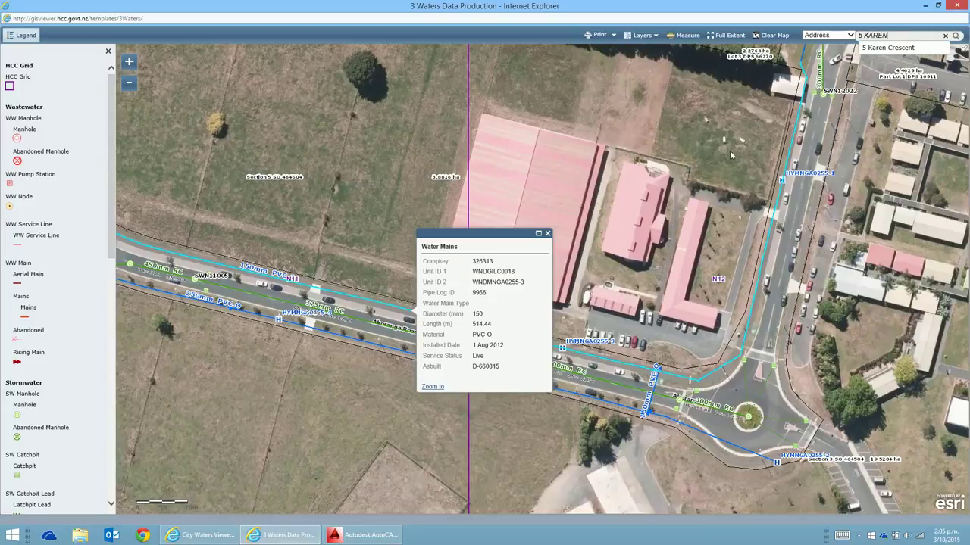
left_click(879, 50)
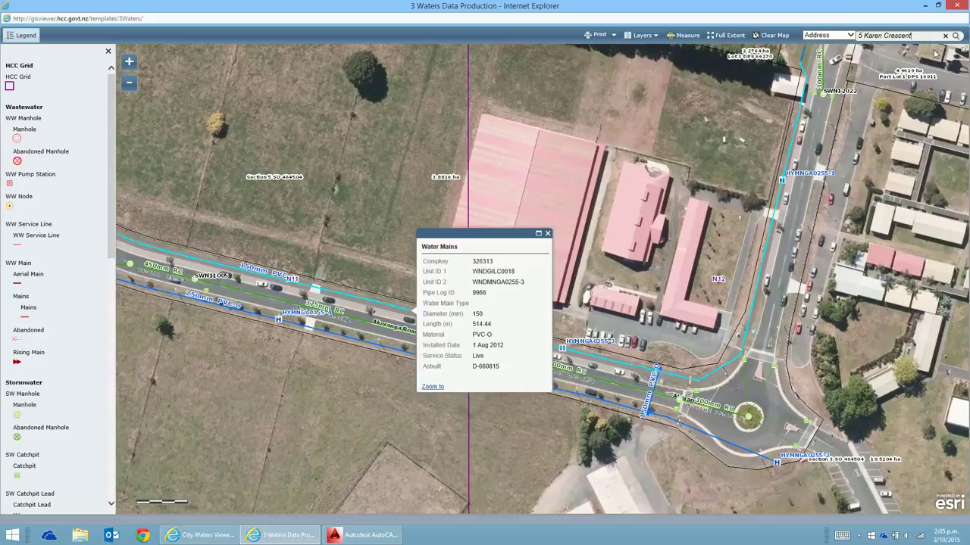
left_click(956, 37)
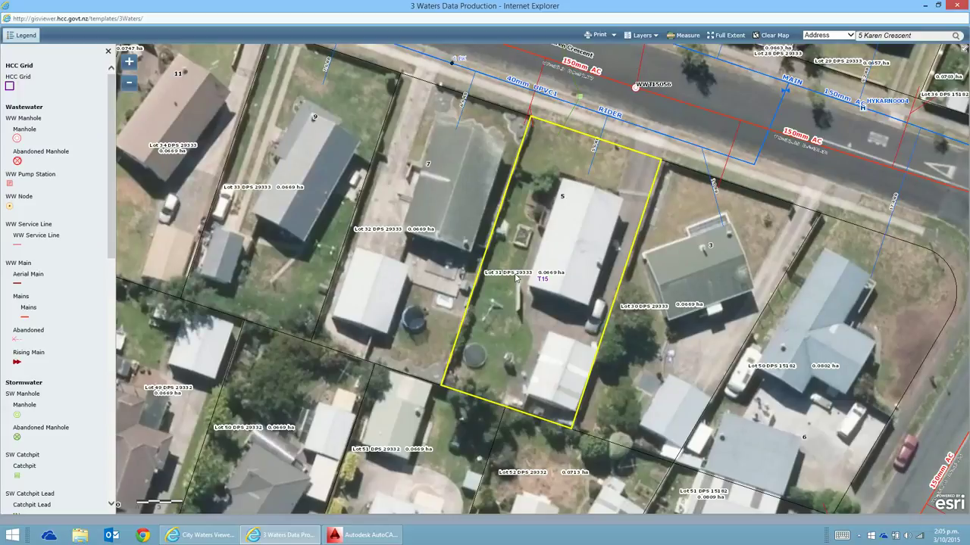
- Identify features in the lot, then show the 40mm UPVC rider main's details (290 m long)
left_click_drag(515, 279, 517, 284)
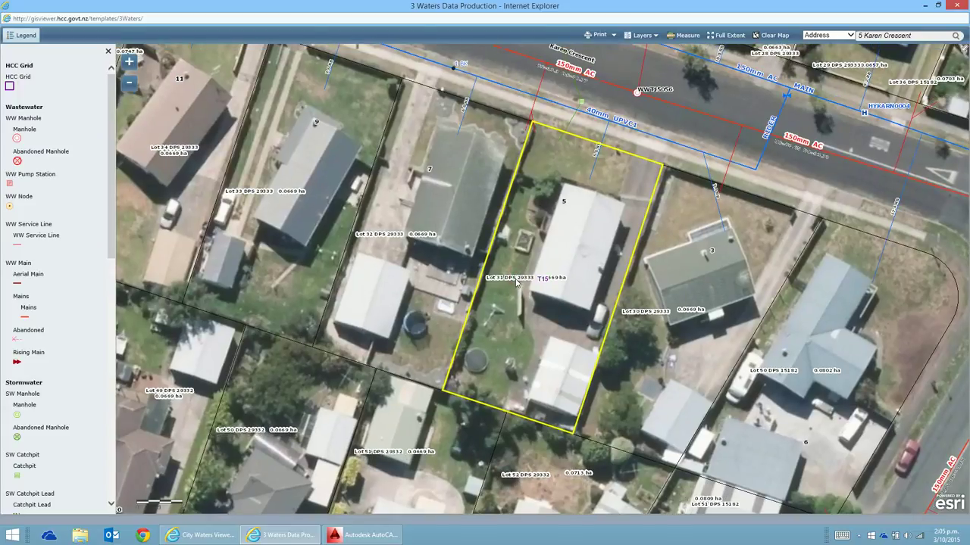
left_click(515, 280)
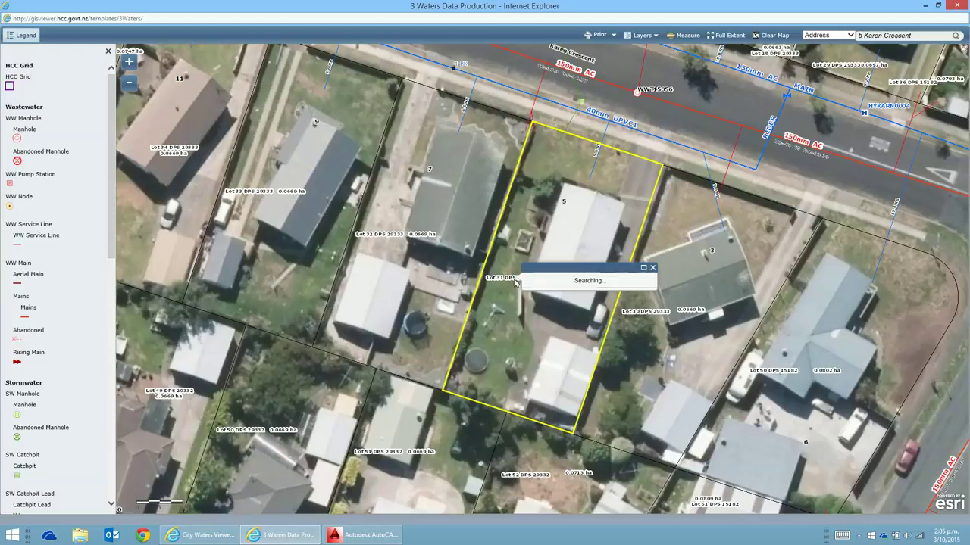
left_click(591, 187)
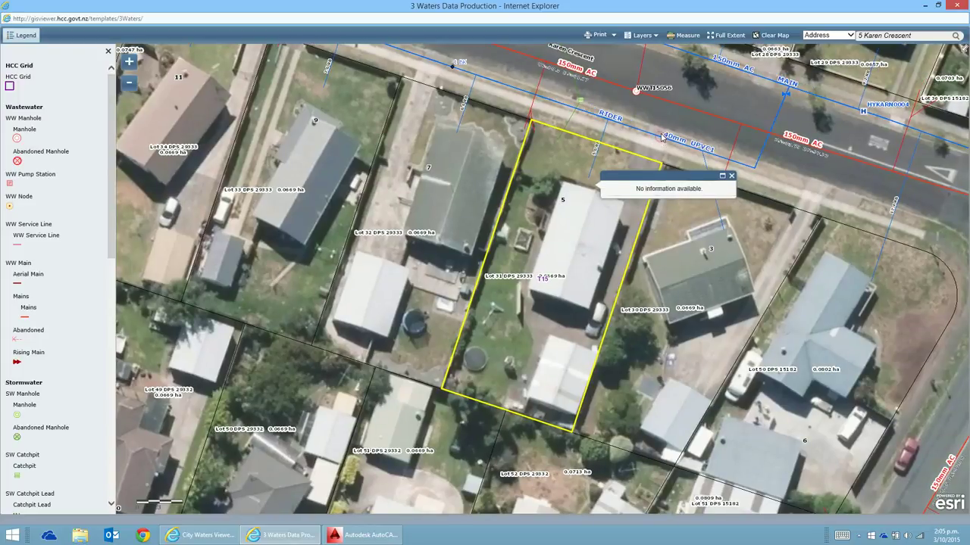
left_click(658, 136)
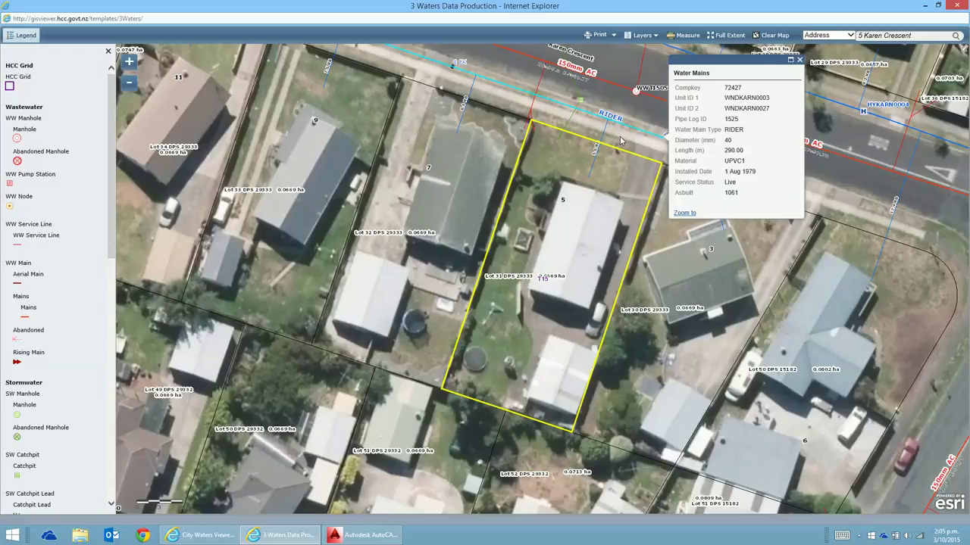
left_click_drag(602, 134, 602, 133)
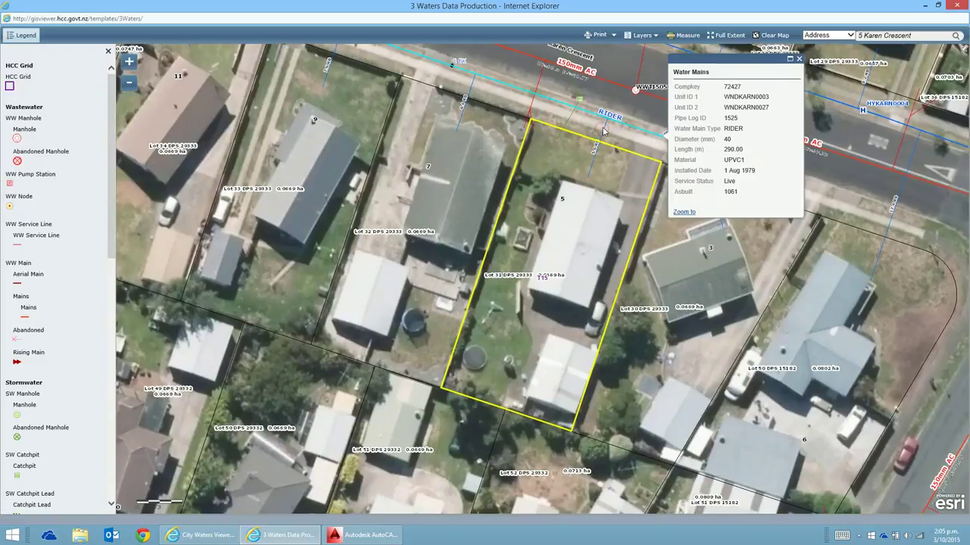
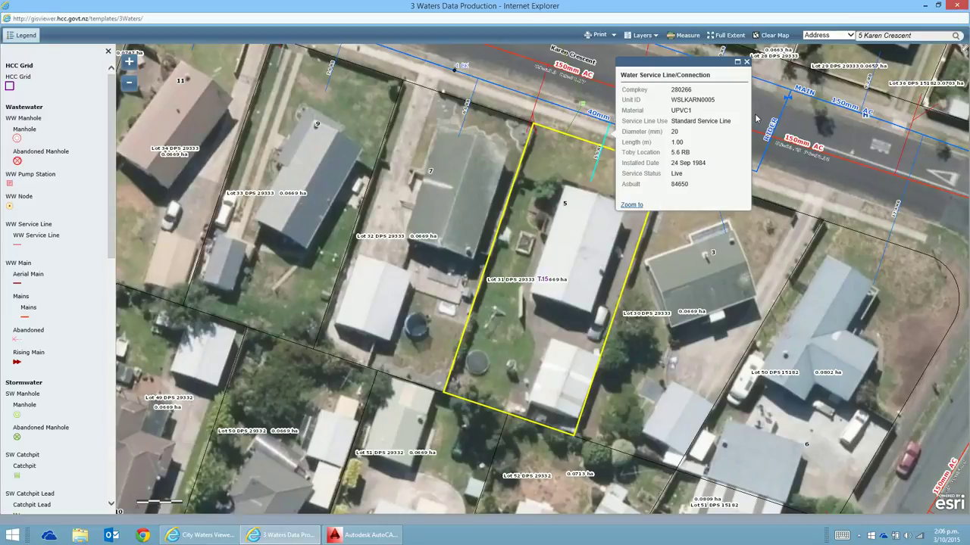
- Close the service line popup, then view manhole WWT15056 (1.58 depth, 1050 mm, live, installed 1979) and close its popup
left_click_drag(756, 120, 755, 126)
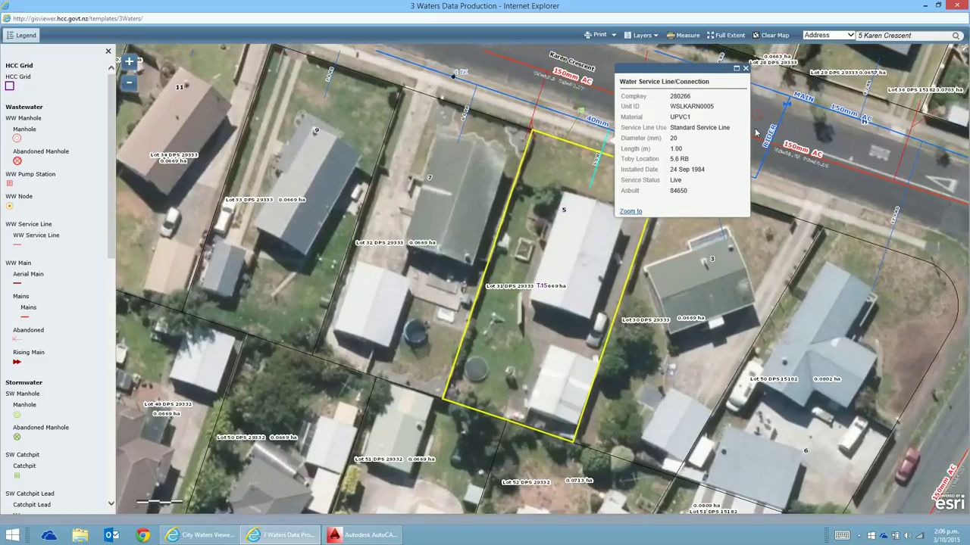
left_click(746, 68)
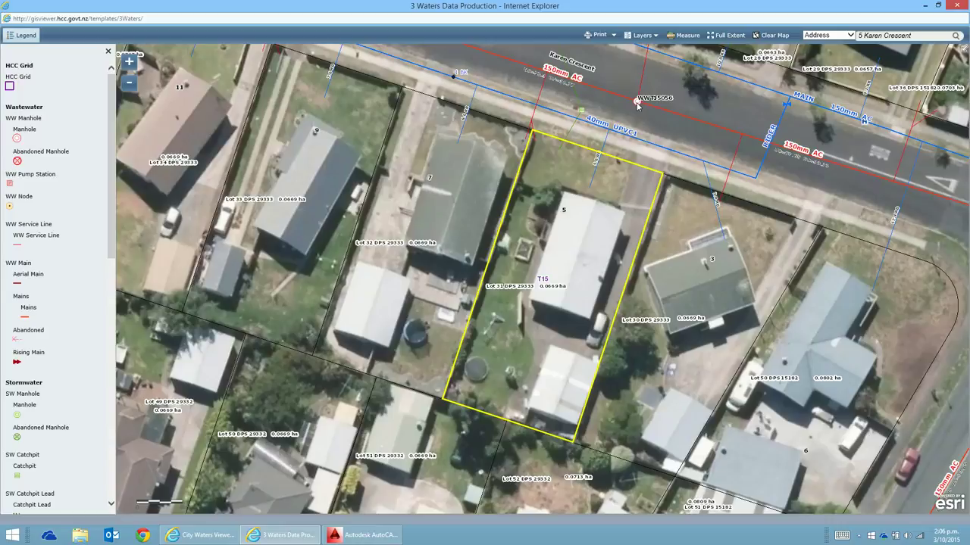
left_click_drag(636, 104, 637, 106)
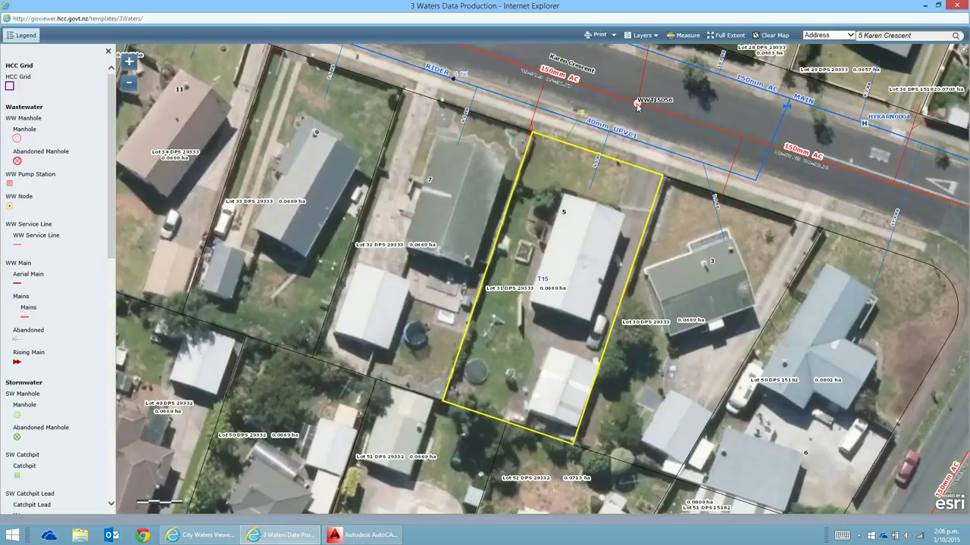
left_click(636, 105)
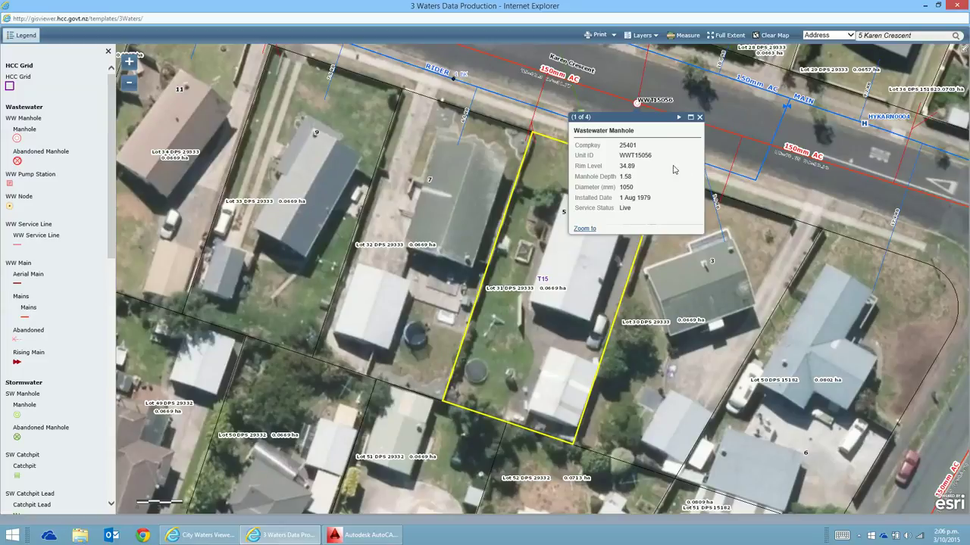
left_click(700, 116)
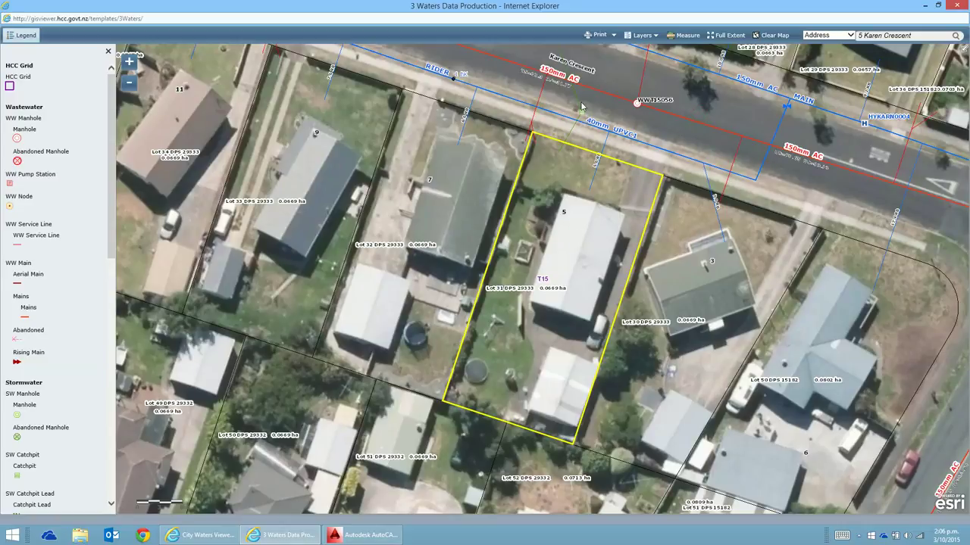
- Zoom out one level and pan toward the pipes north-west of Karen Crescent
scroll(599, 64, "down", 1)
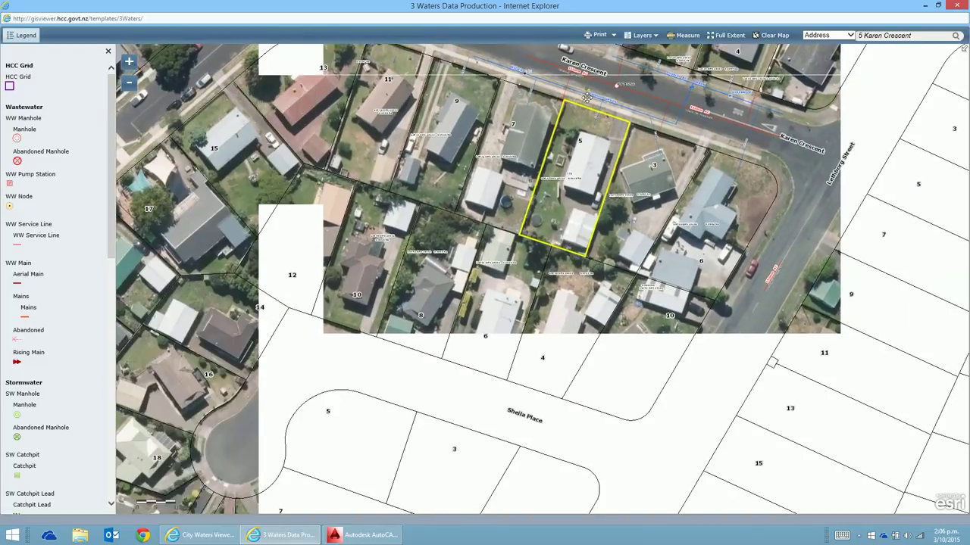
left_click_drag(588, 81, 593, 237)
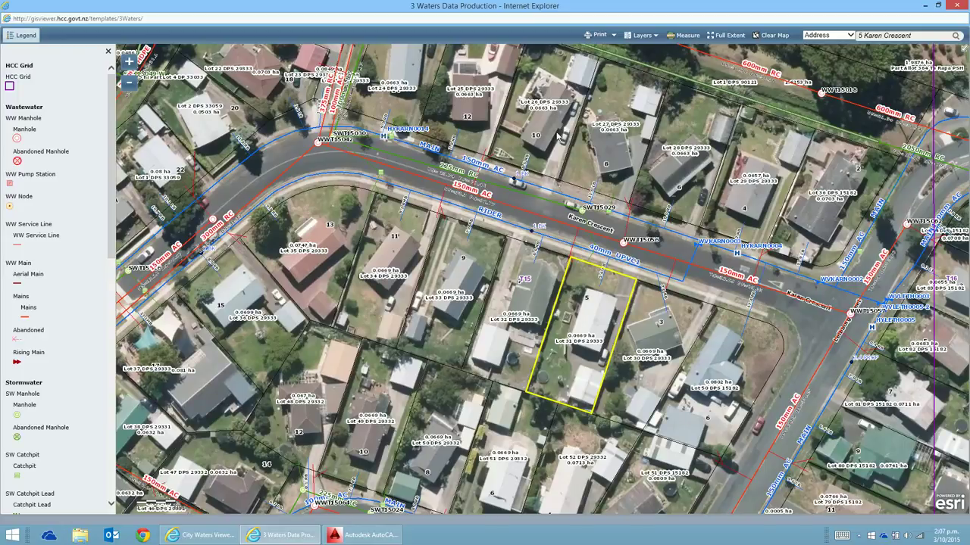
left_click_drag(515, 115, 650, 269)
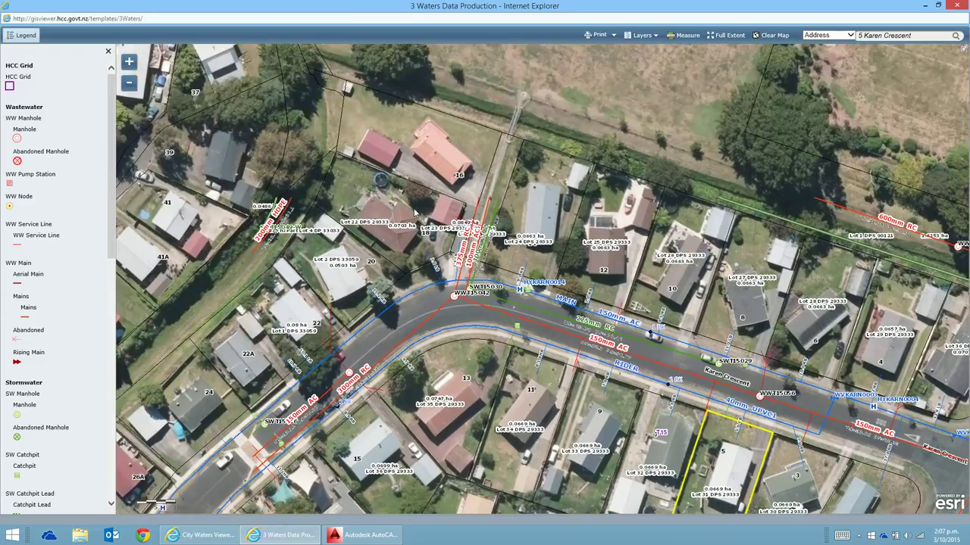